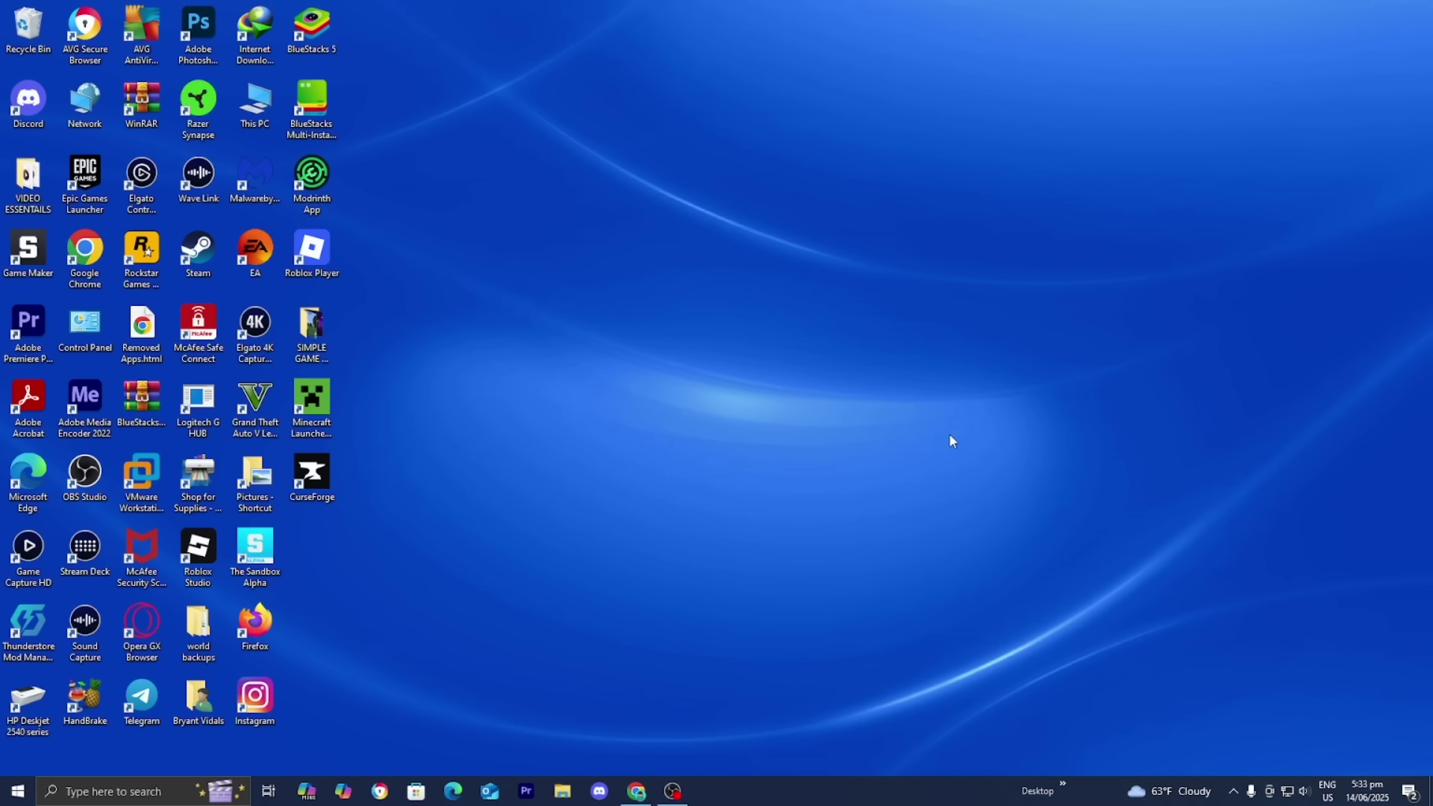
Open This PC and browse Local Disk (C:) > Windows > System32 > drivers > etc.
{"action": "left_click", "coordinate": [135, 788]}
{"action": "type", "text": "this pc"}
{"action": "key", "text": "Return"}
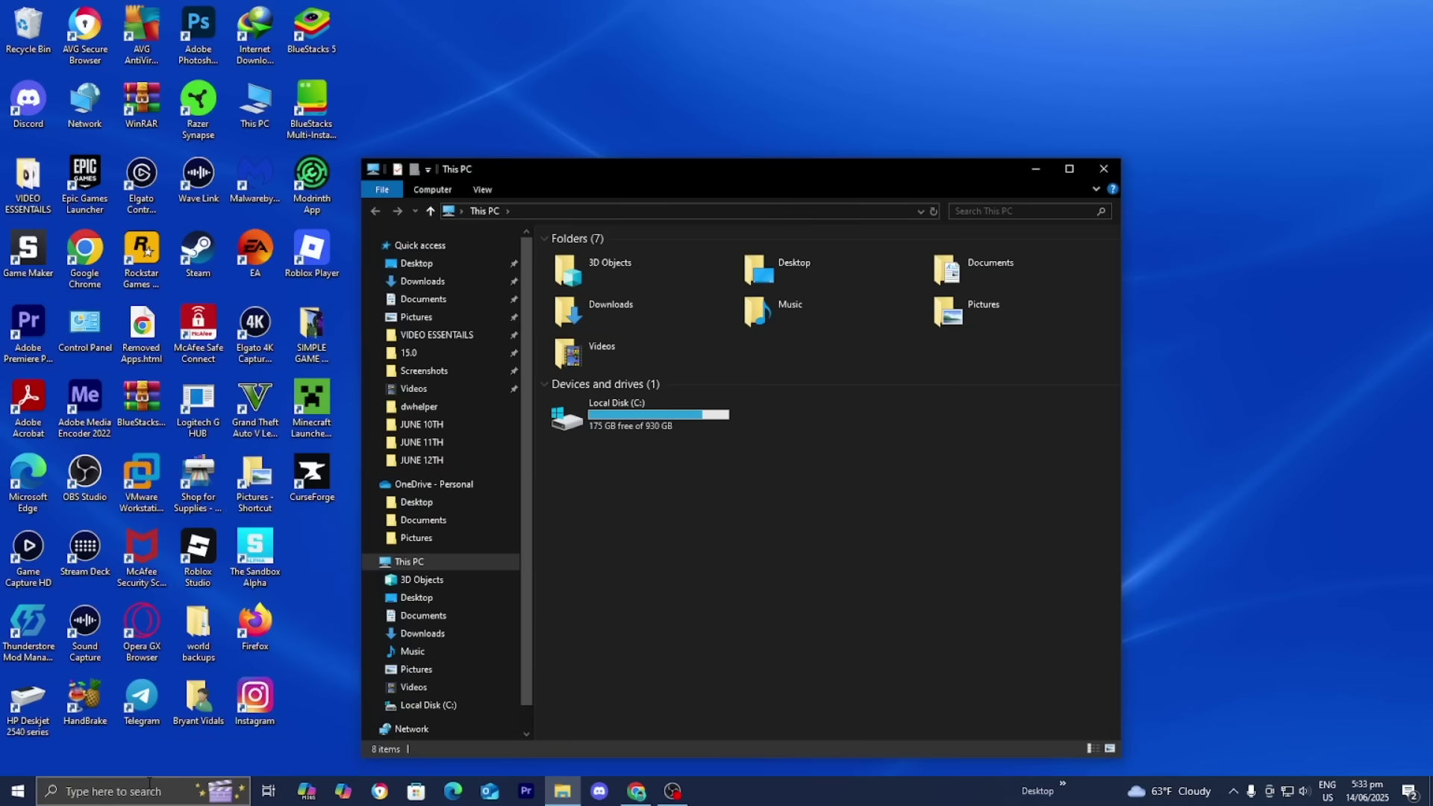
{"action": "double_click", "coordinate": [659, 420]}
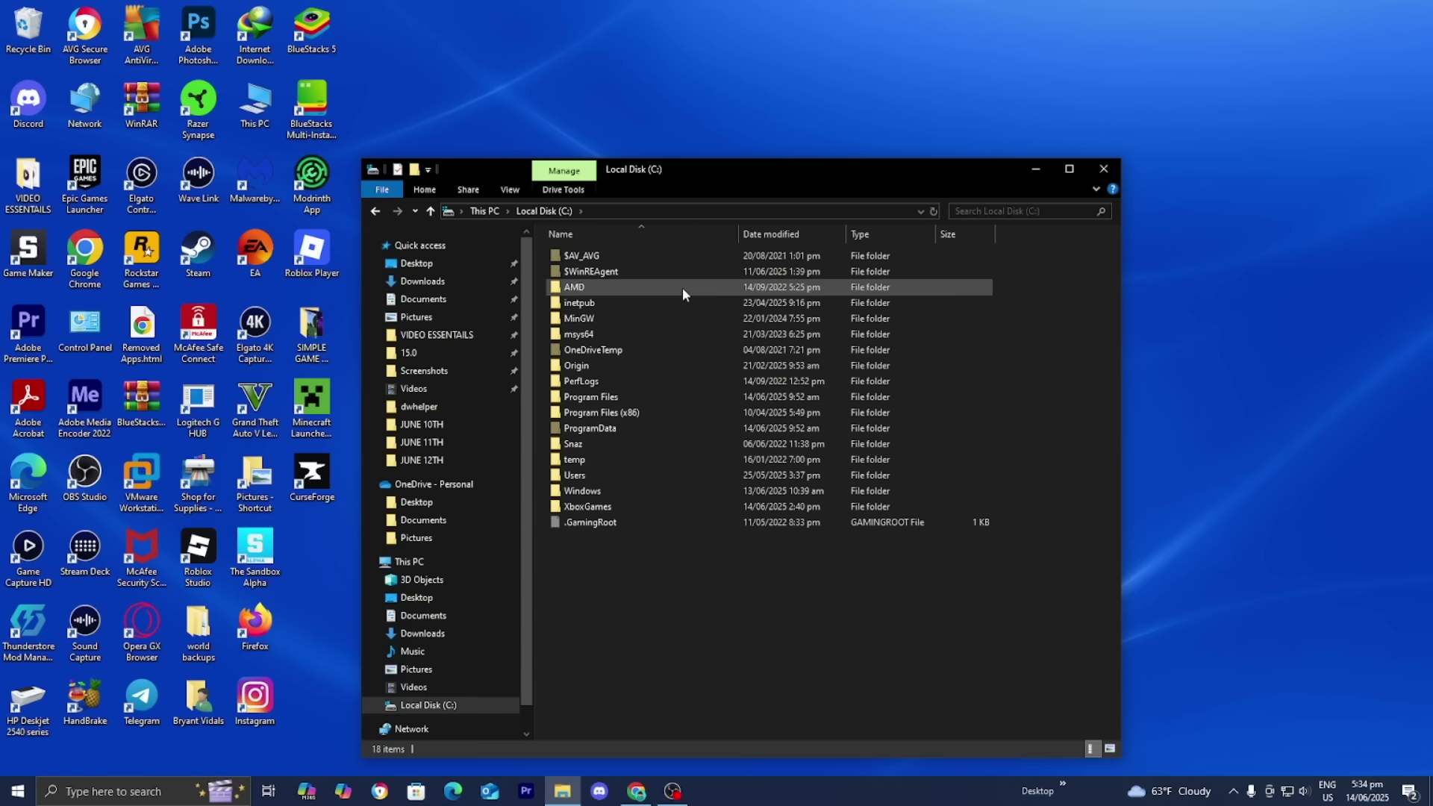
{"action": "double_click", "coordinate": [582, 491]}
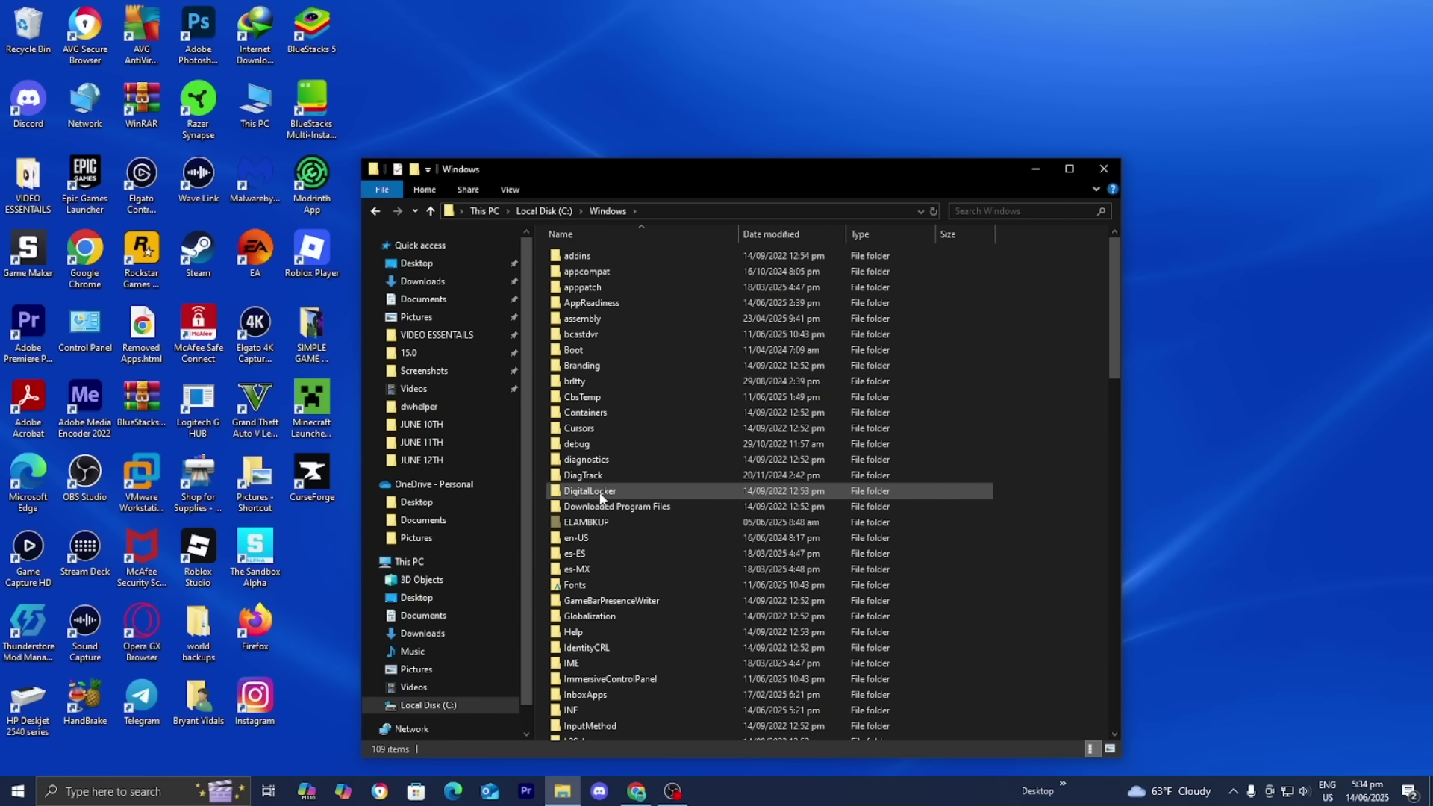
{"action": "scroll", "coordinate": [670, 358], "scroll_direction": "down", "scroll_amount": 4}
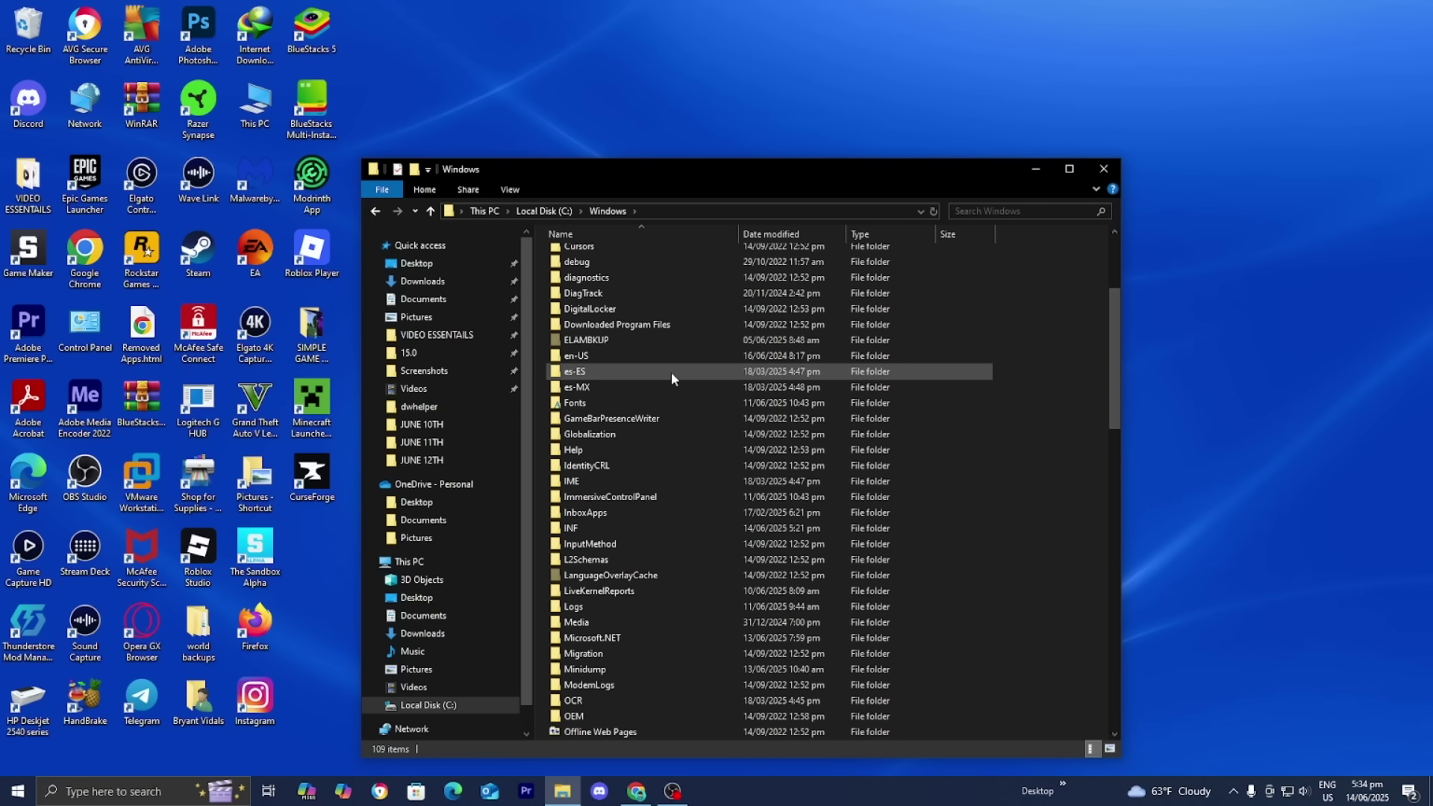
{"action": "scroll", "coordinate": [670, 372], "scroll_direction": "down", "scroll_amount": 14}
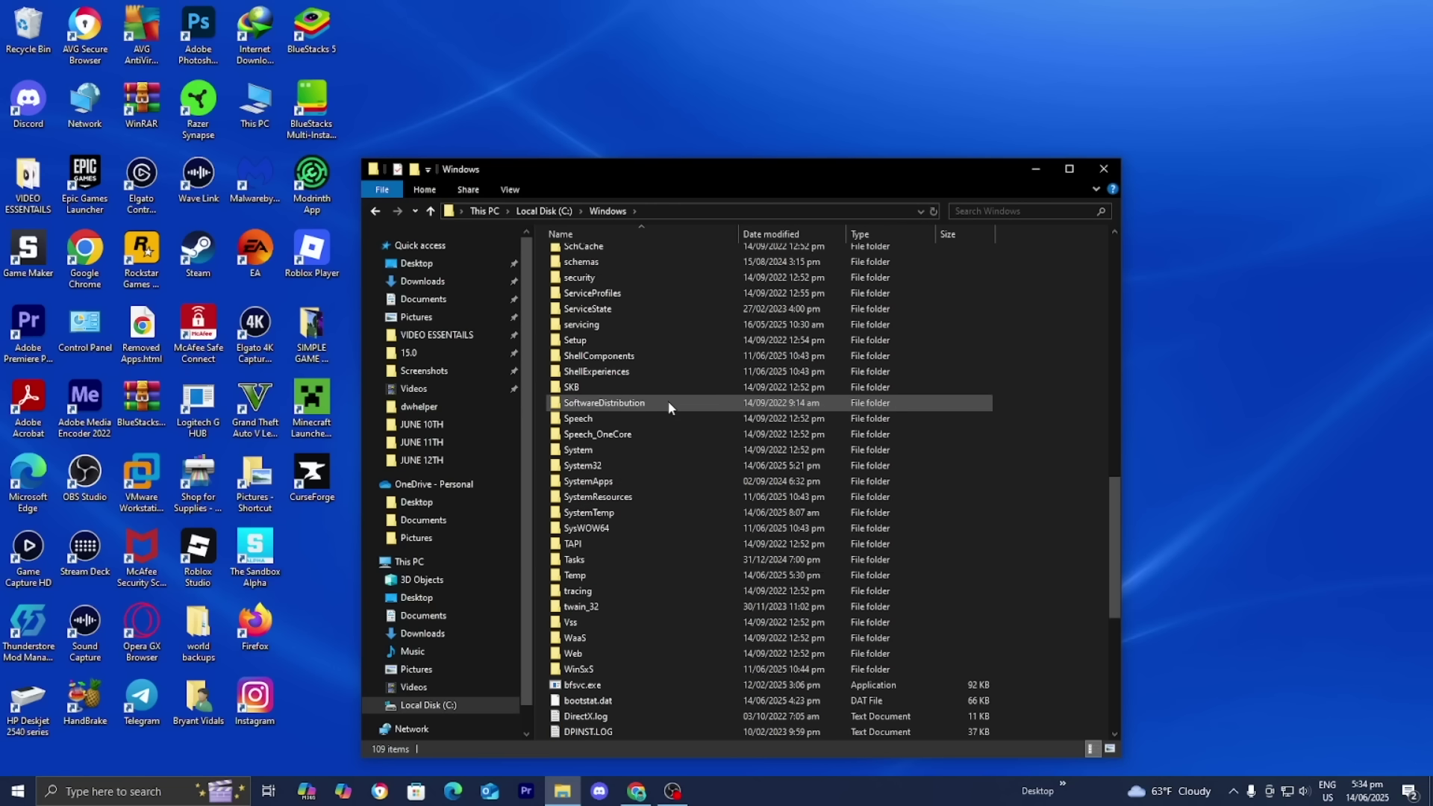
{"action": "double_click", "coordinate": [620, 468]}
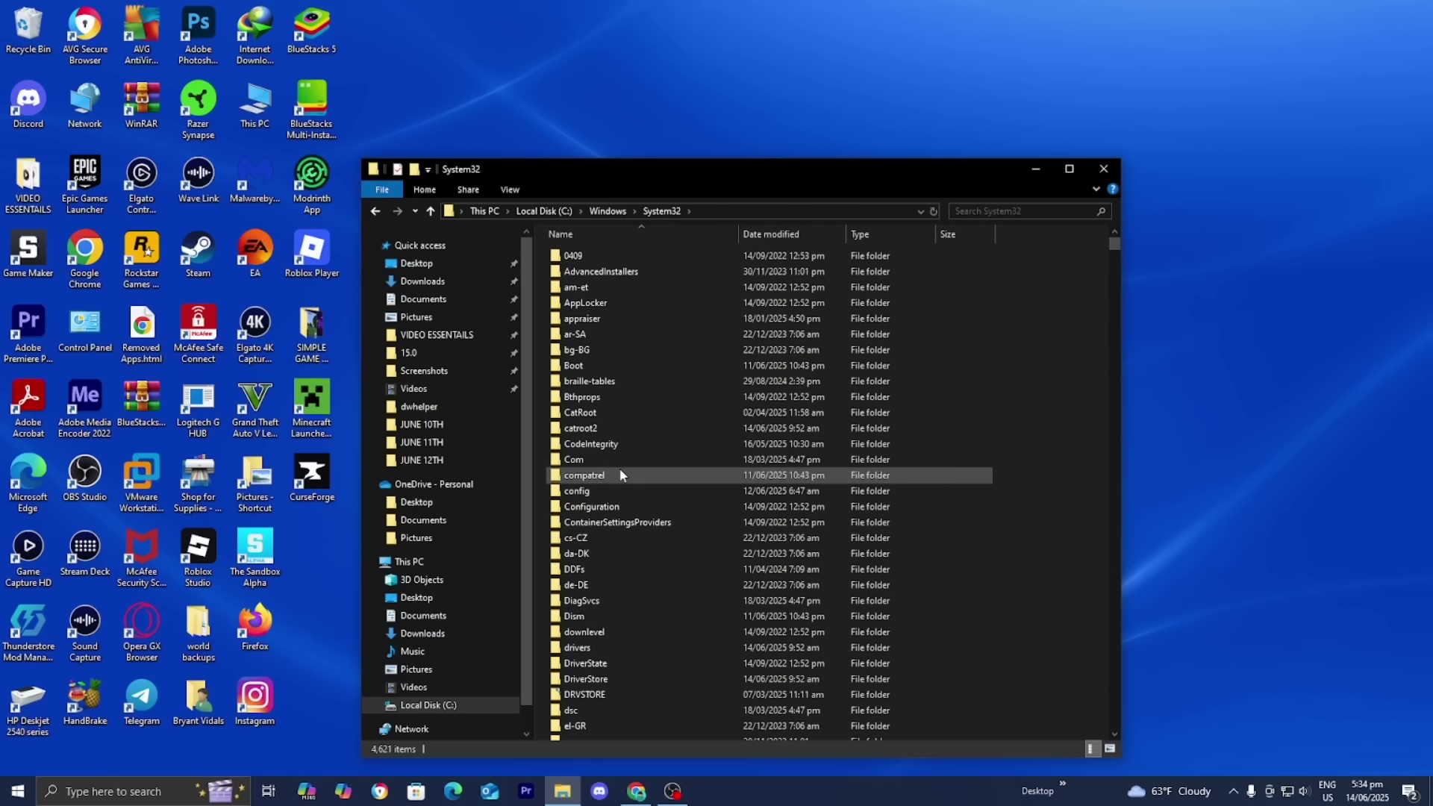
{"action": "scroll", "coordinate": [619, 474], "scroll_direction": "down", "scroll_amount": 1}
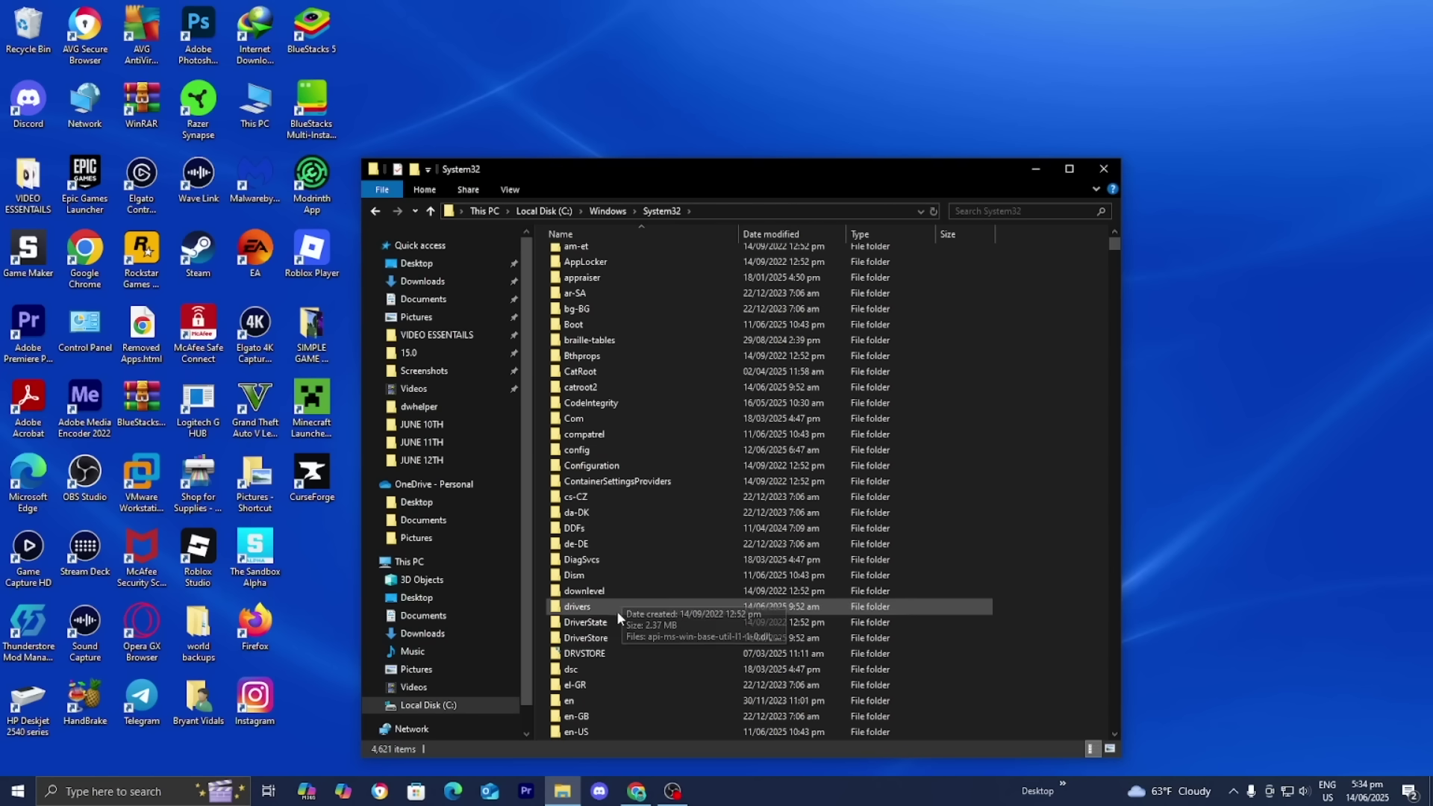
{"action": "double_click", "coordinate": [576, 607]}
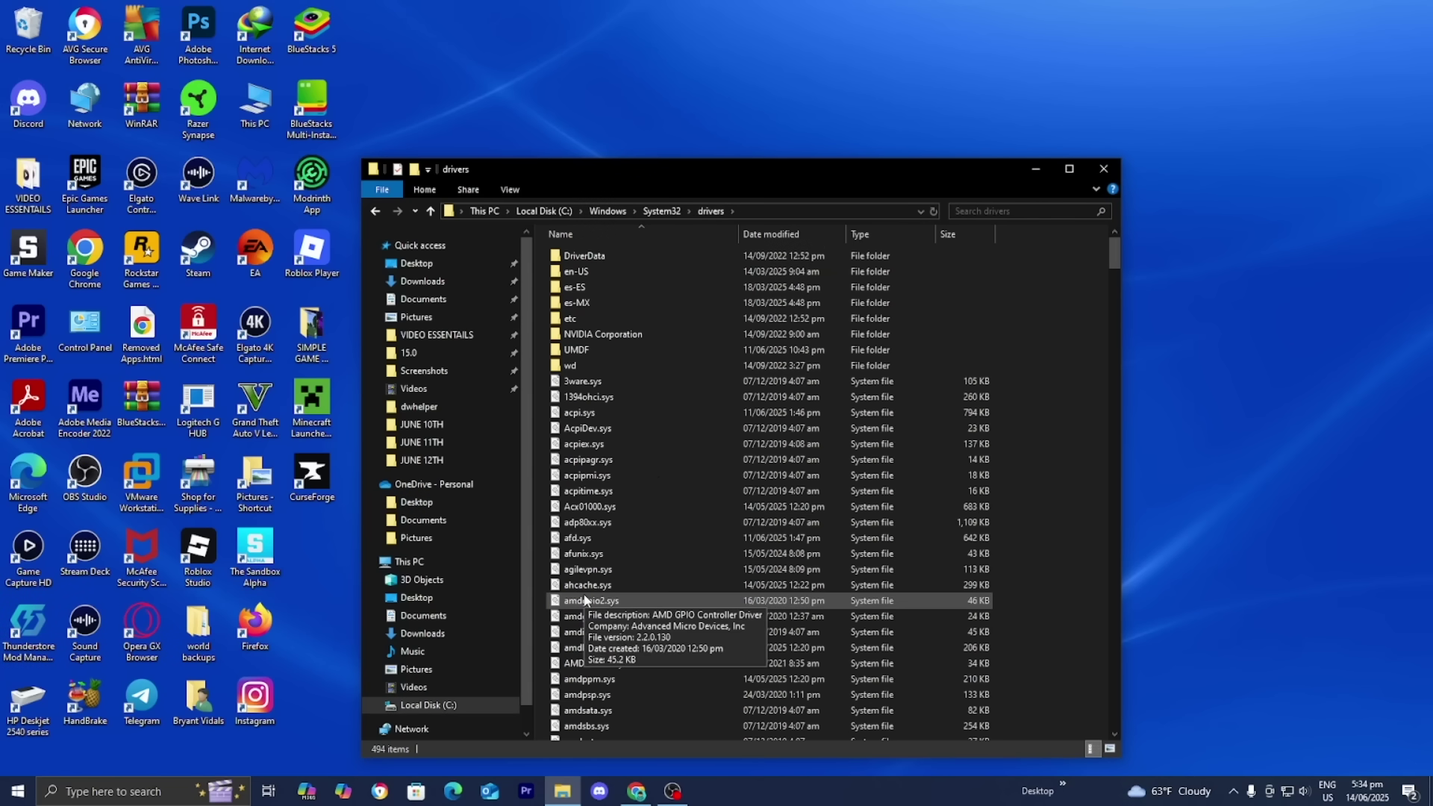
{"action": "double_click", "coordinate": [620, 318]}
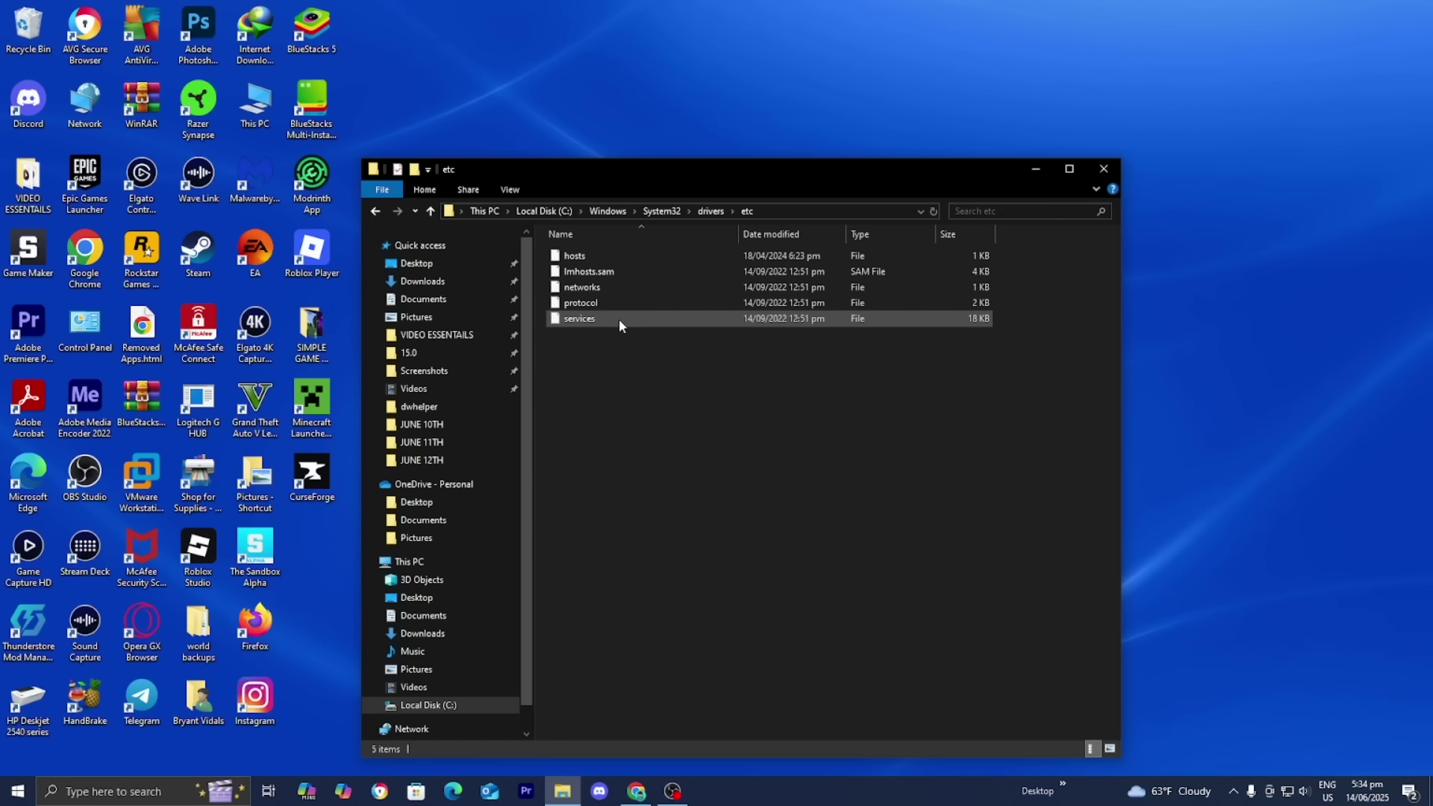
Open the hosts file with Notepad.
{"action": "double_click", "coordinate": [616, 253]}
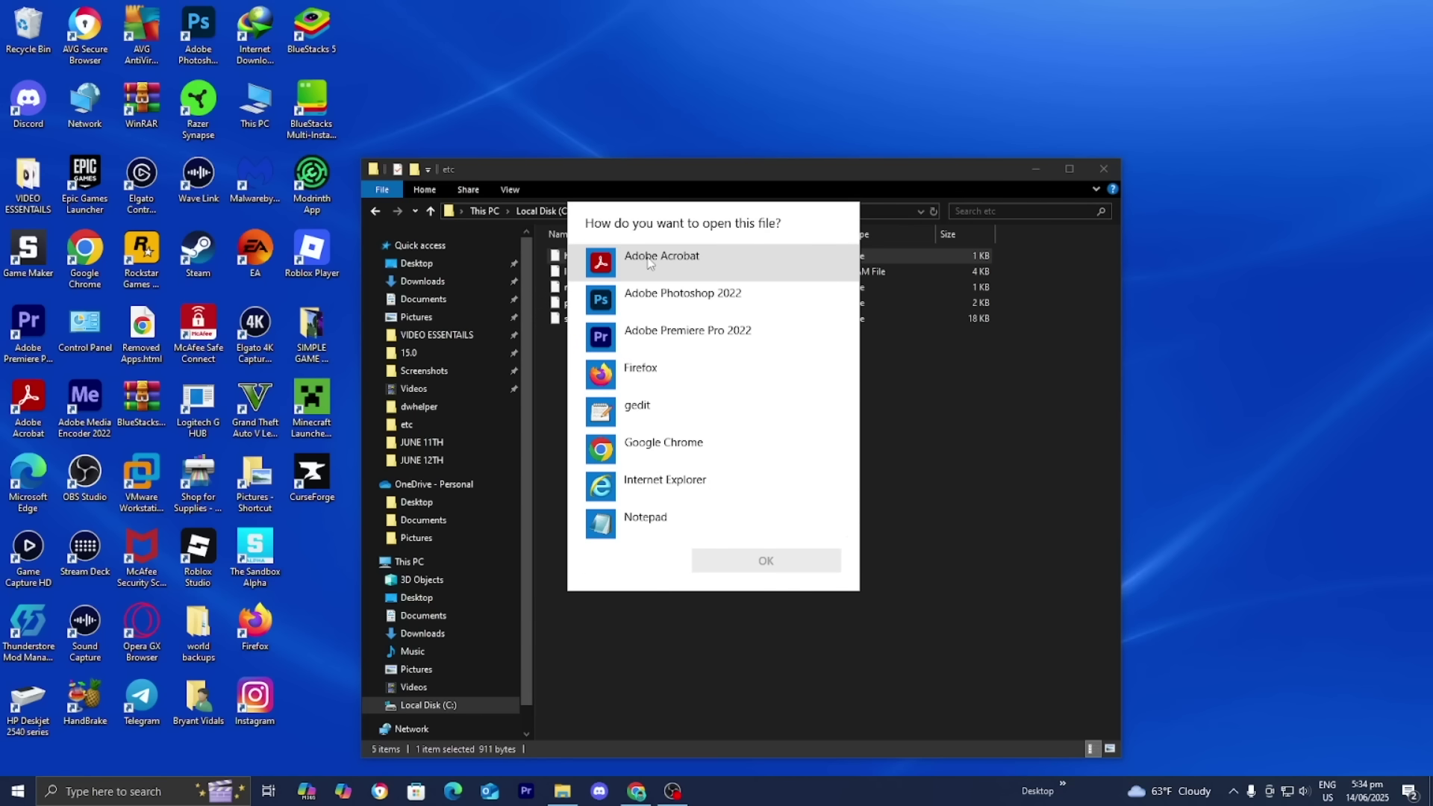
{"action": "scroll", "coordinate": [661, 433], "scroll_direction": "down", "scroll_amount": 2}
{"action": "left_click", "coordinate": [663, 450]}
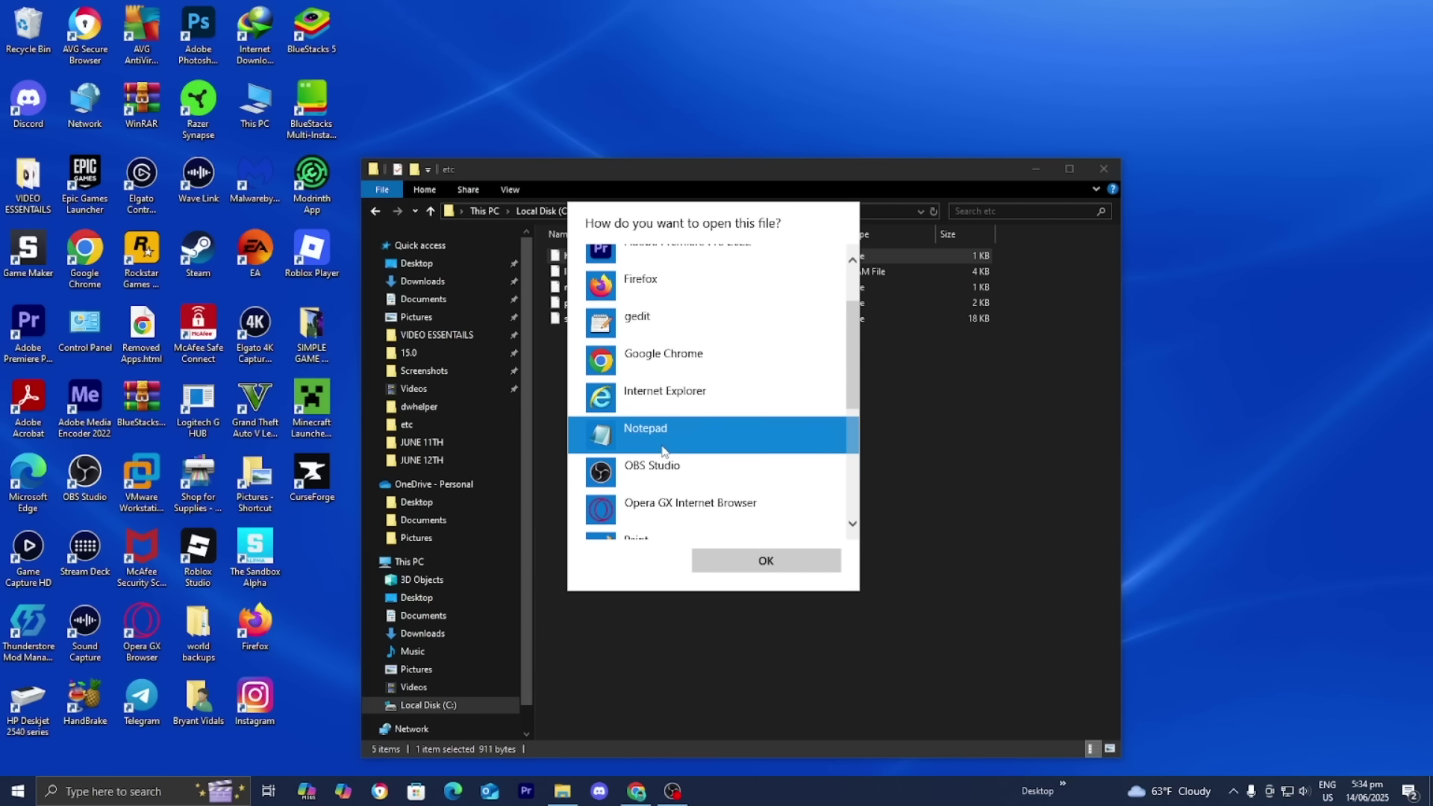
{"action": "left_click", "coordinate": [793, 567]}
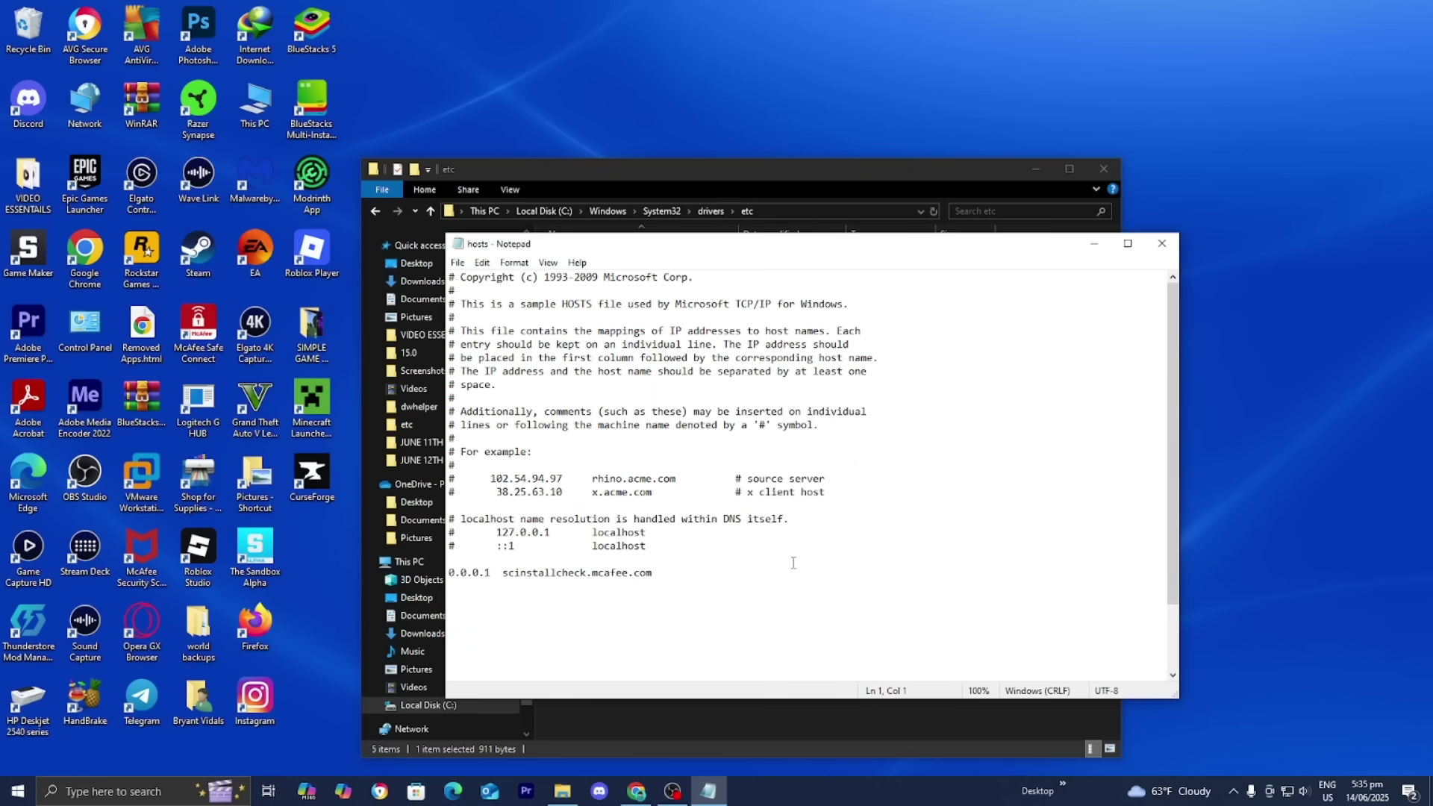
Delete the 0.0.0.1 scinstallcheck.mcafee.com entry from the hosts file.
{"action": "left_click", "coordinate": [793, 563]}
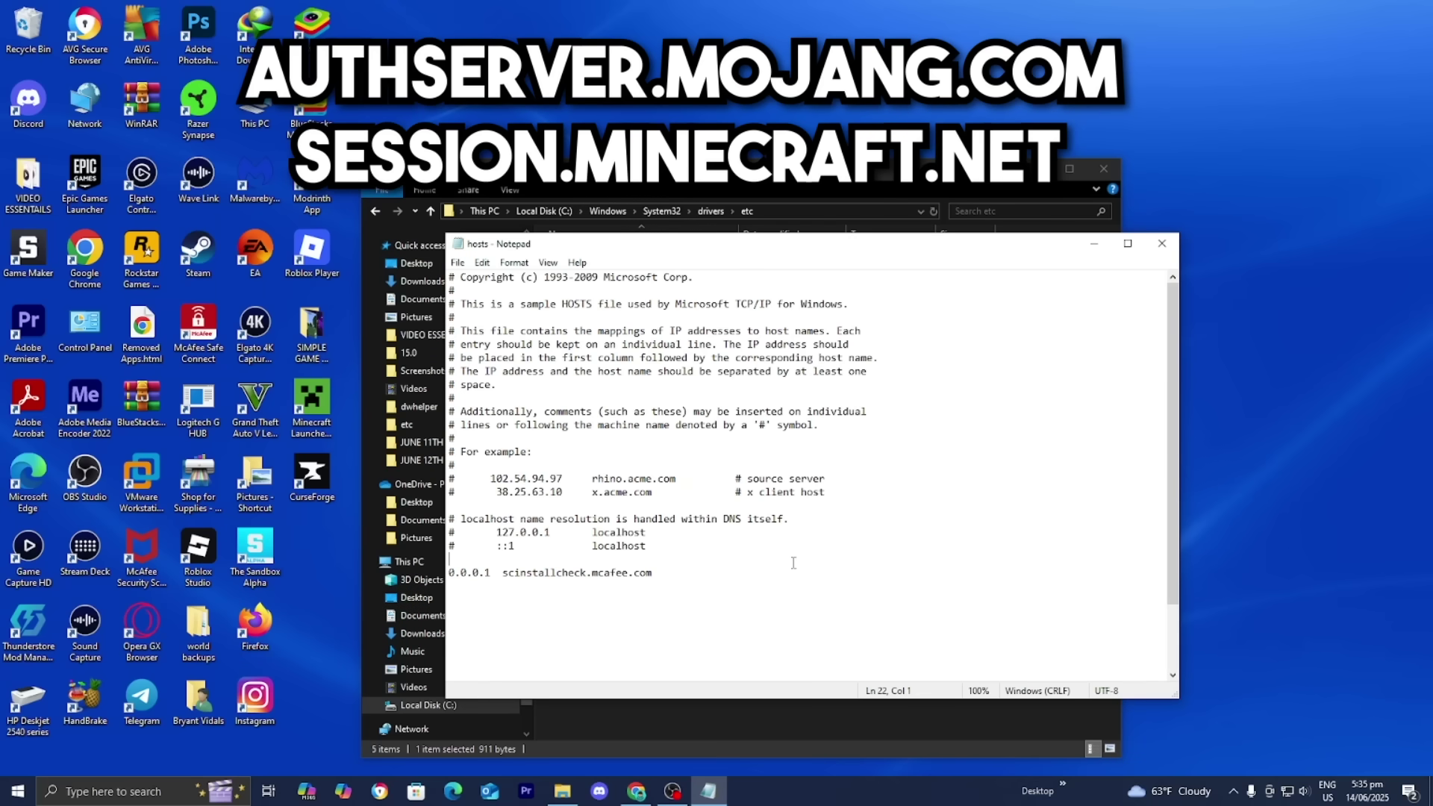
{"action": "scroll", "coordinate": [793, 562], "scroll_direction": "down", "scroll_amount": 2}
{"action": "left_click", "coordinate": [569, 638]}
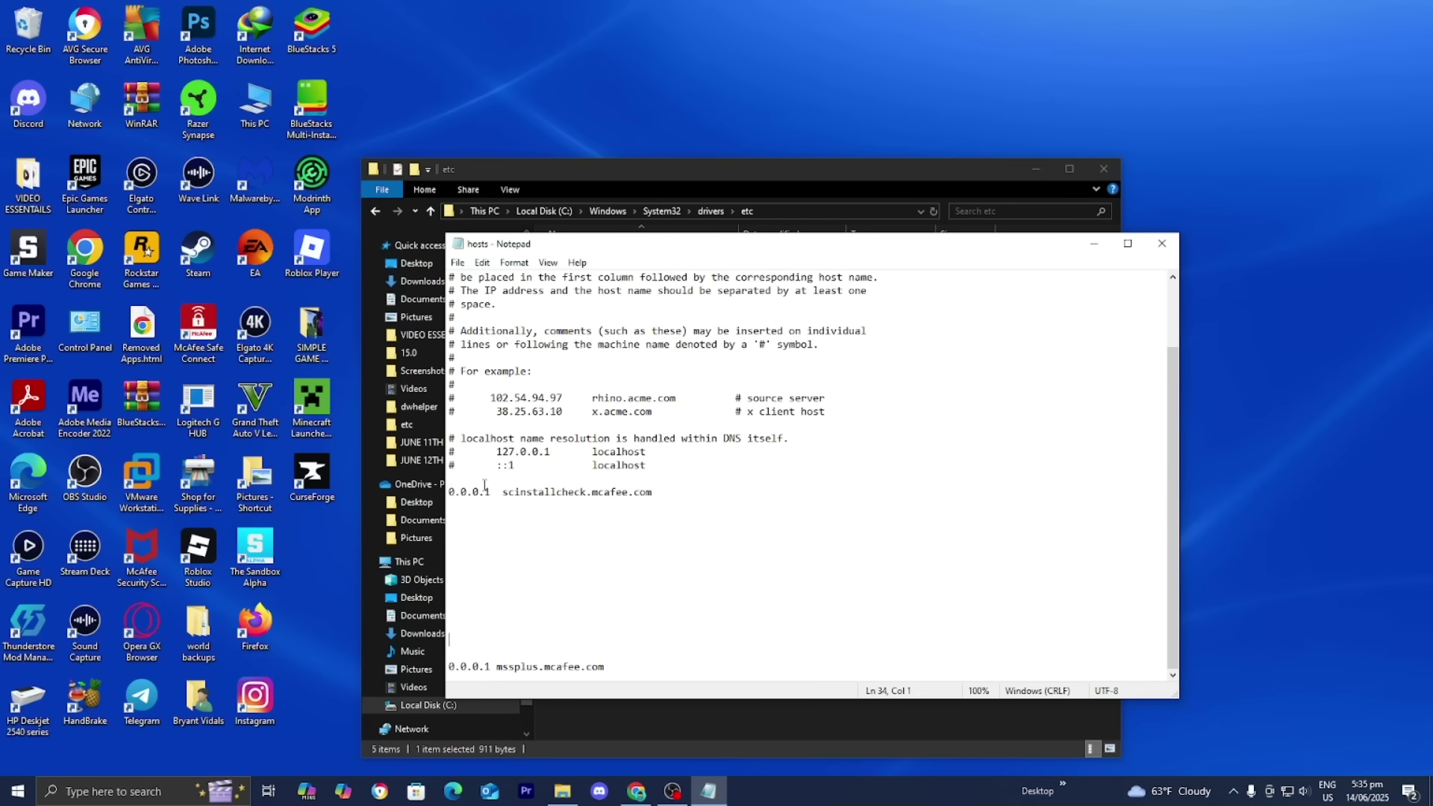
{"action": "left_click_drag", "start_coordinate": [615, 666], "coordinate": [440, 672]}
{"action": "left_click", "coordinate": [532, 491]}
{"action": "double_click", "coordinate": [549, 492]}
{"action": "left_click", "coordinate": [549, 493]}
{"action": "left_click_drag", "start_coordinate": [666, 494], "coordinate": [450, 488]}
{"action": "key", "text": "Delete"}
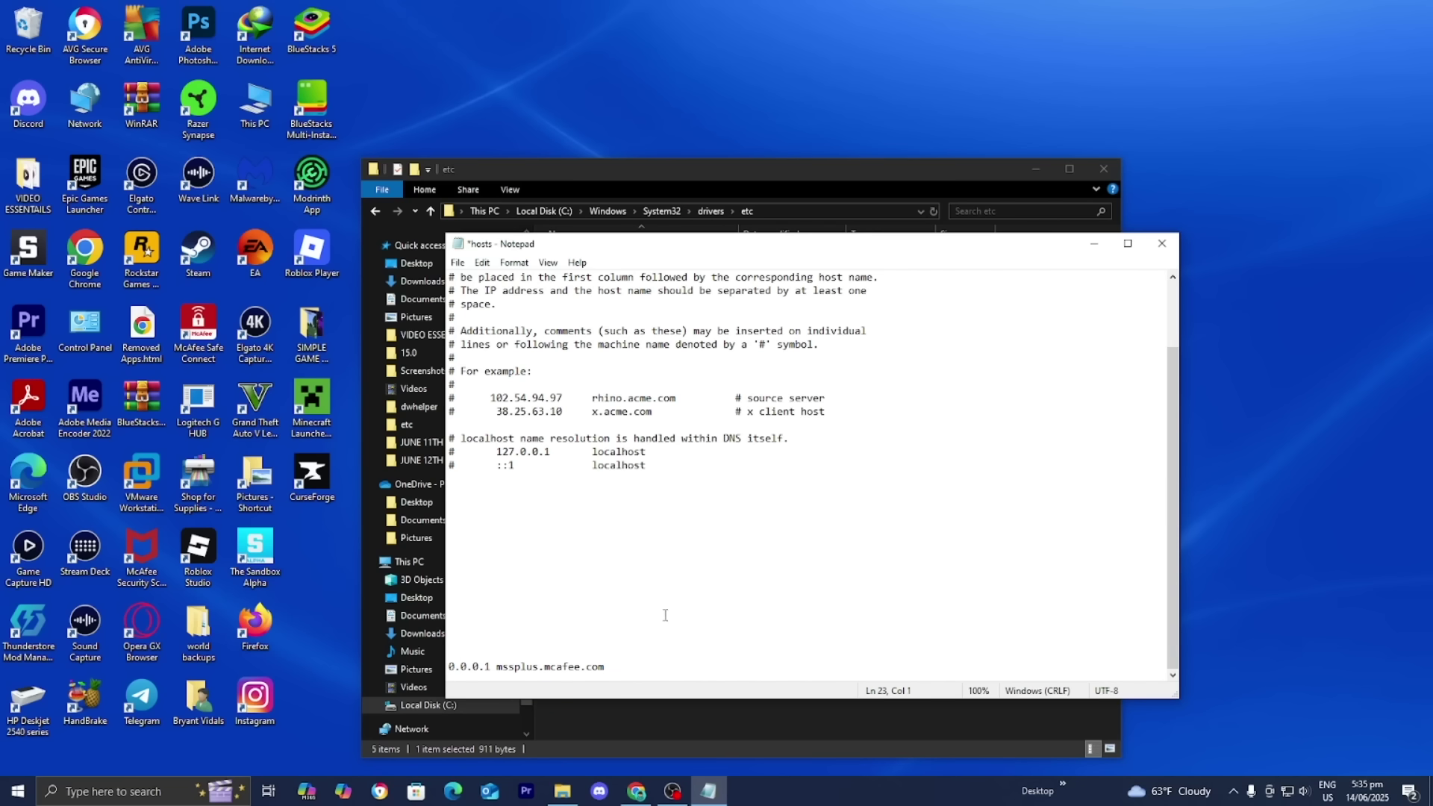
Delete the 0.0.0.1 mssplus.mcafee.com entry and the empty trailing lines.
{"action": "key", "text": "shift+Home"}
{"action": "key", "text": "Delete"}
{"action": "key", "text": "BackSpace"}
{"action": "key", "text": "BackSpace"}
{"action": "key", "text": "BackSpace"}
{"action": "key", "text": "BackSpace"}
{"action": "key", "text": "BackSpace"}
{"action": "key", "text": "BackSpace"}
{"action": "key", "text": "BackSpace"}
{"action": "key", "text": "BackSpace"}
{"action": "key", "text": "BackSpace"}
{"action": "key", "text": "BackSpace"}
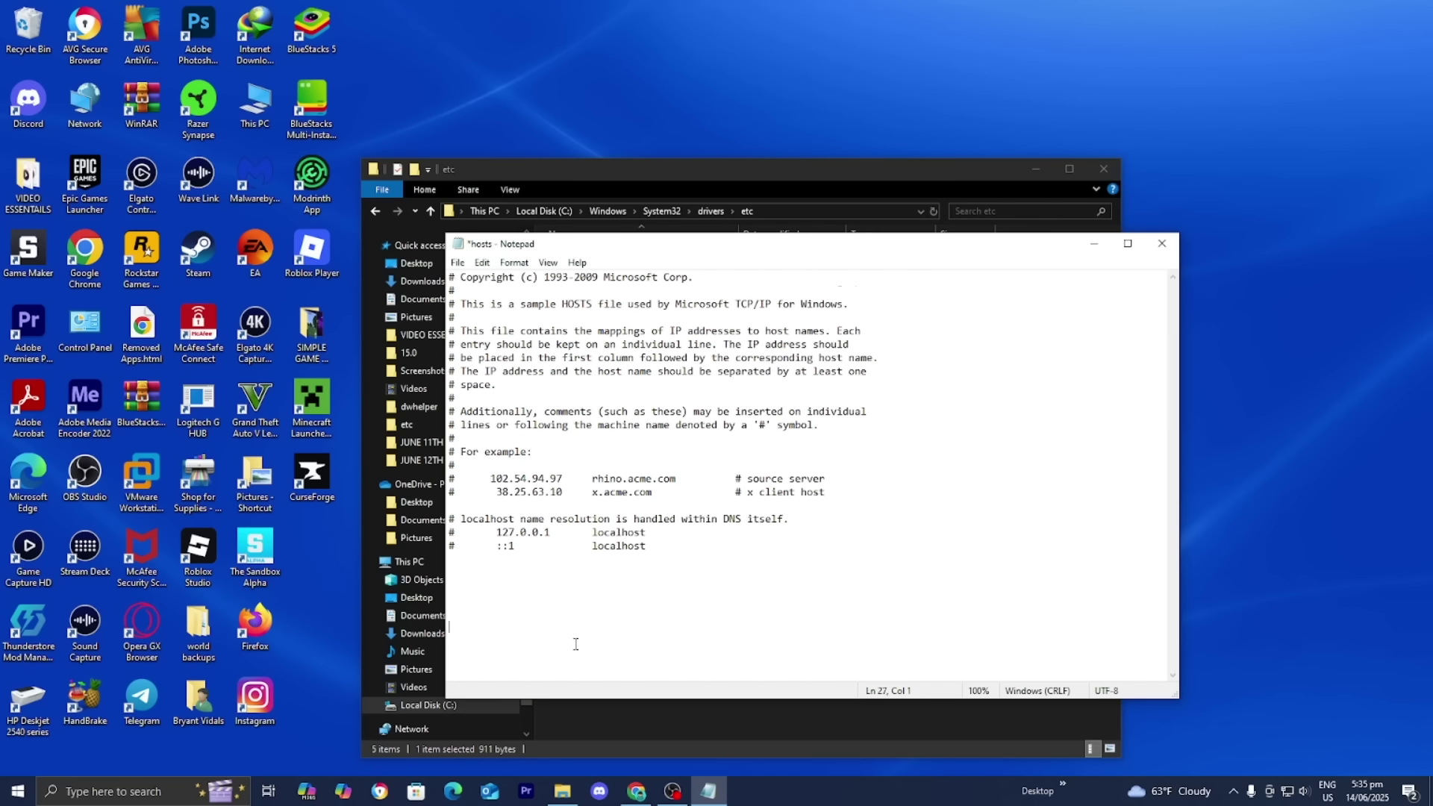
{"action": "key", "text": "BackSpace"}
{"action": "key", "text": "BackSpace"}
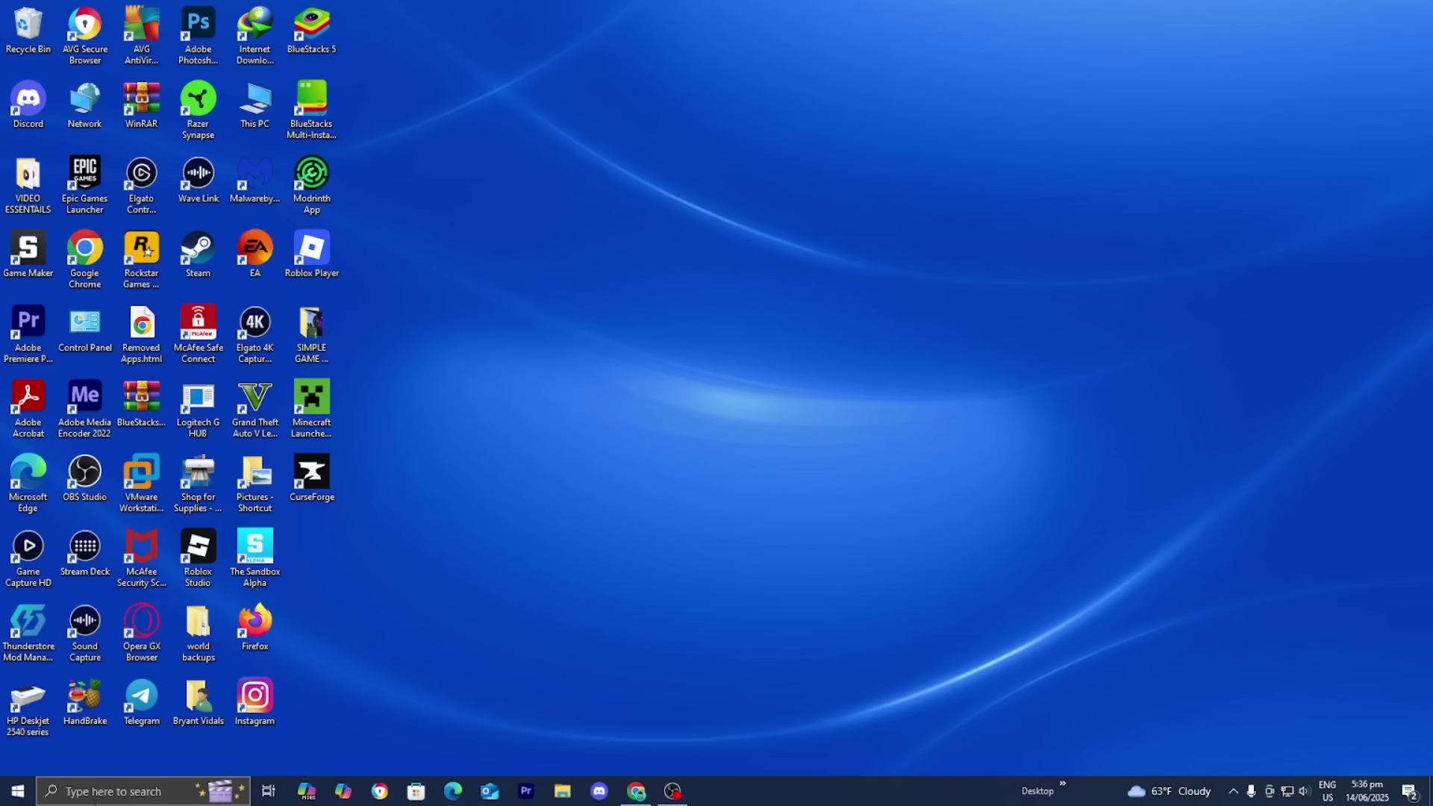
Launch Windows Security from search and go to Firewall & network protection.
{"action": "left_click", "coordinate": [95, 791]}
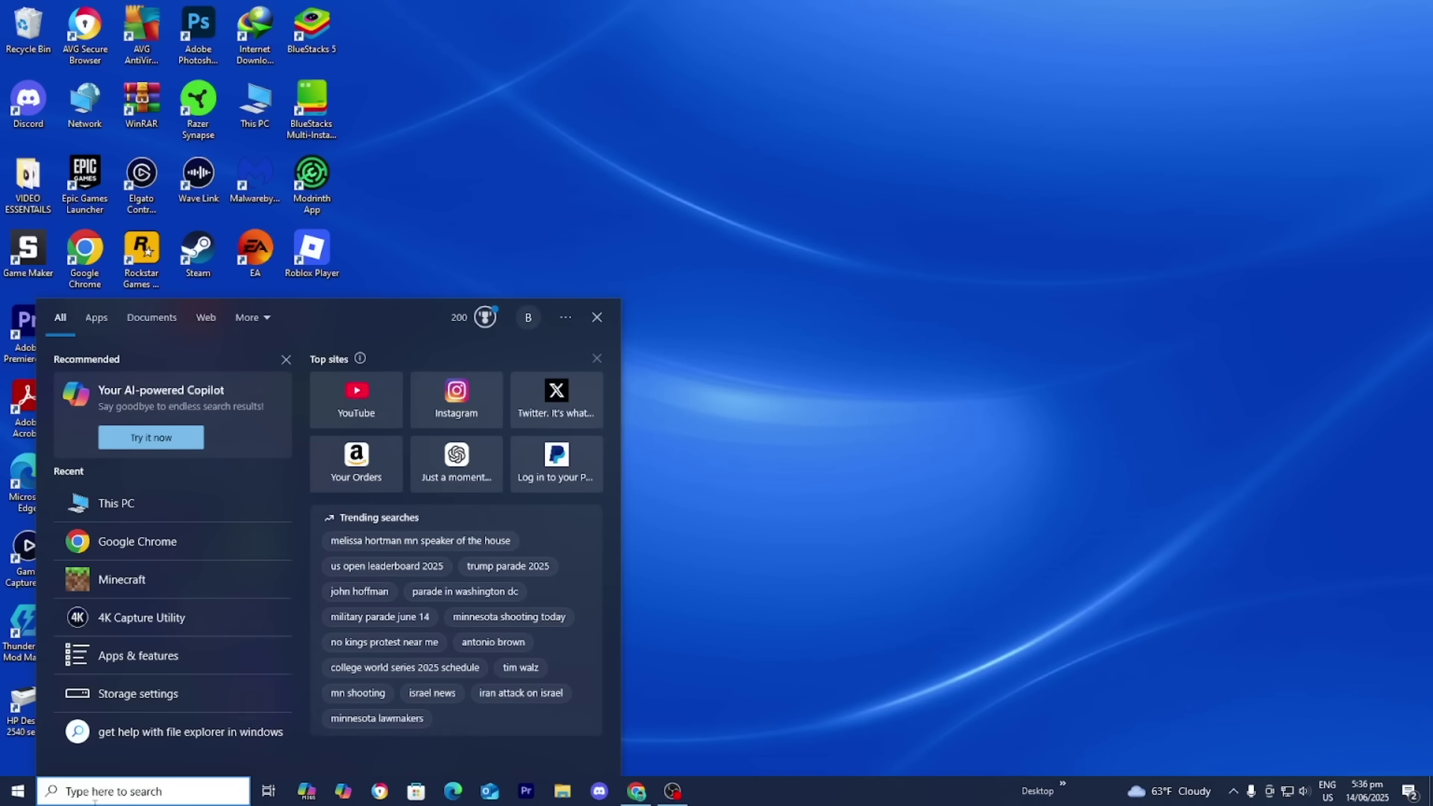
{"action": "type", "text": "windows"}
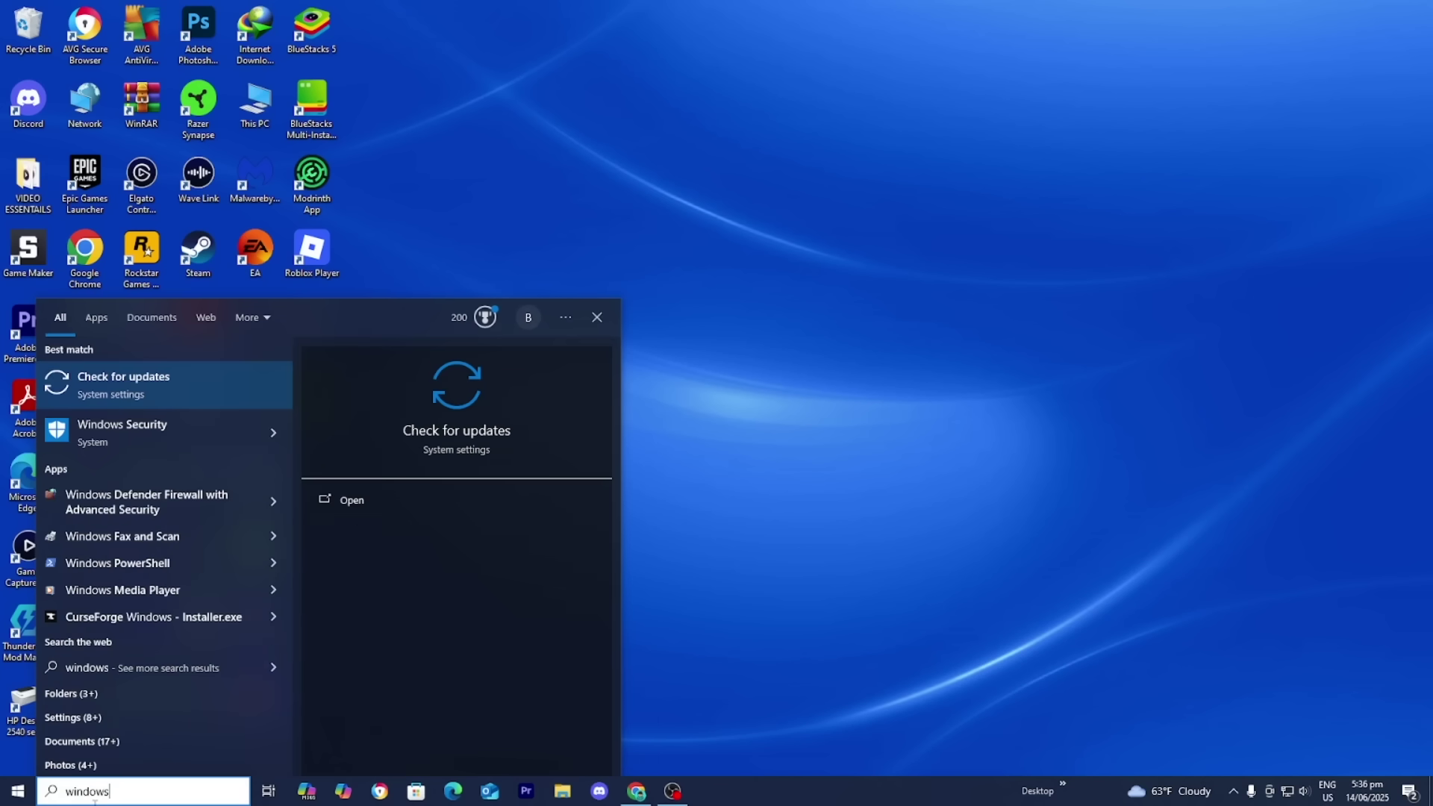
{"action": "left_click", "coordinate": [422, 498]}
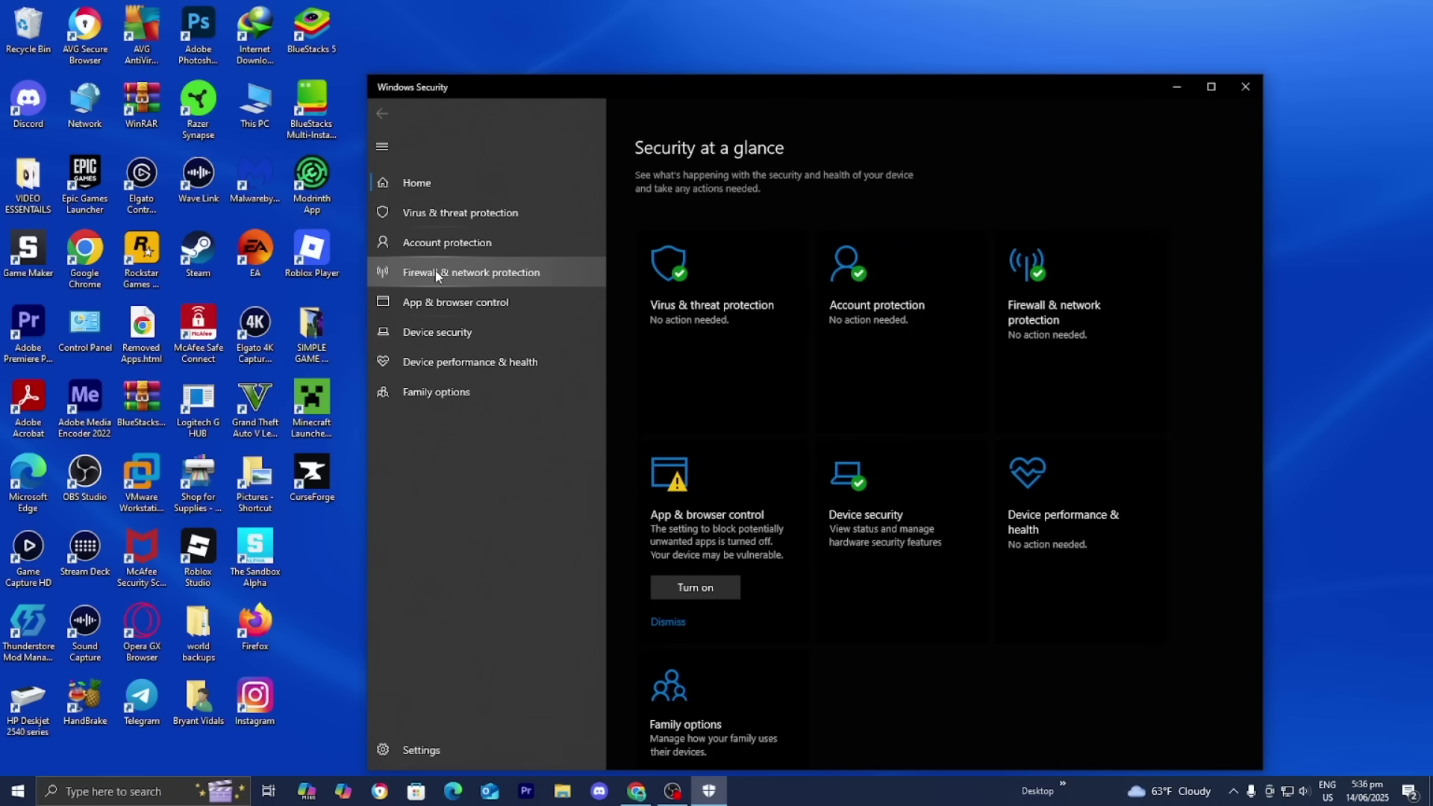
{"action": "left_click", "coordinate": [436, 274]}
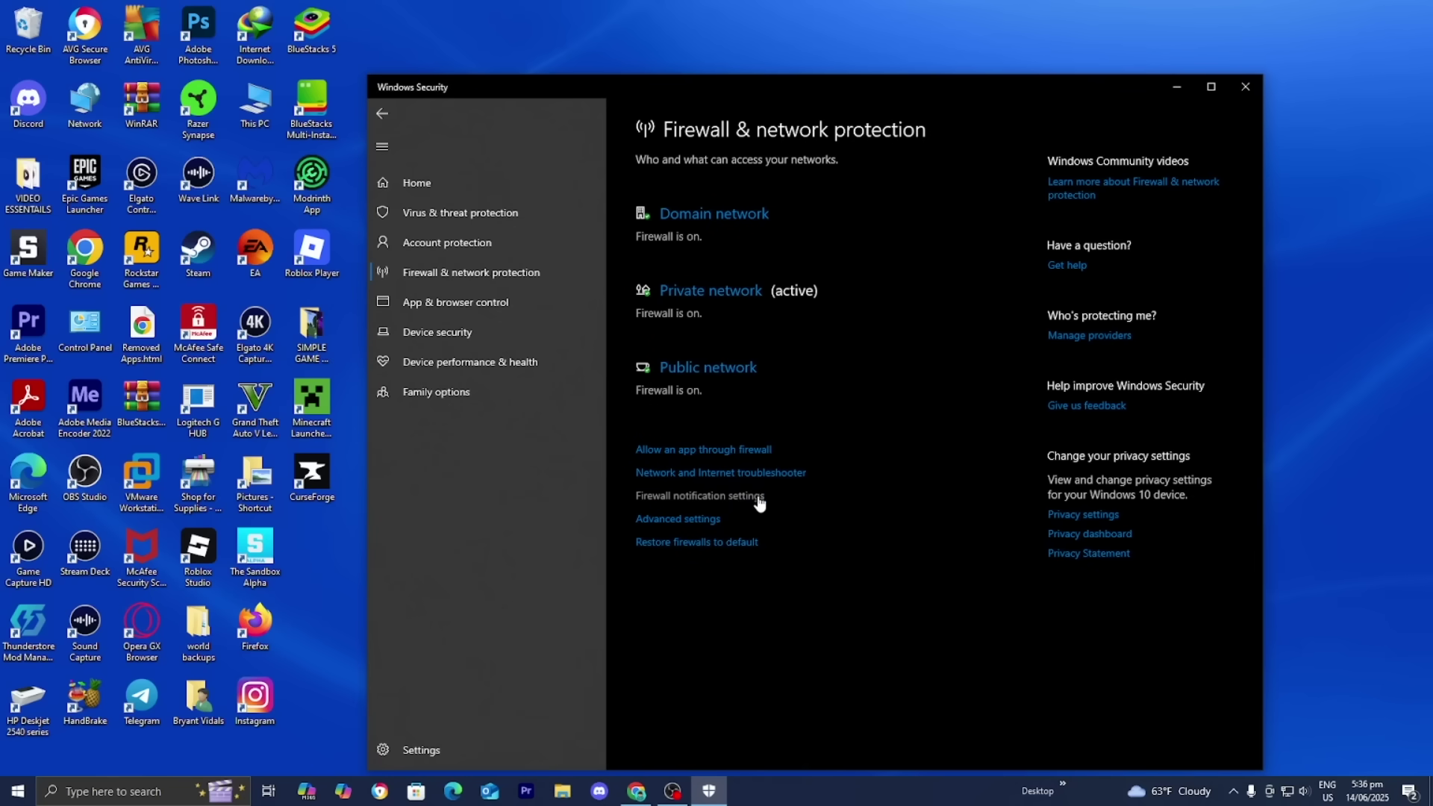
{"action": "left_click", "coordinate": [709, 451]}
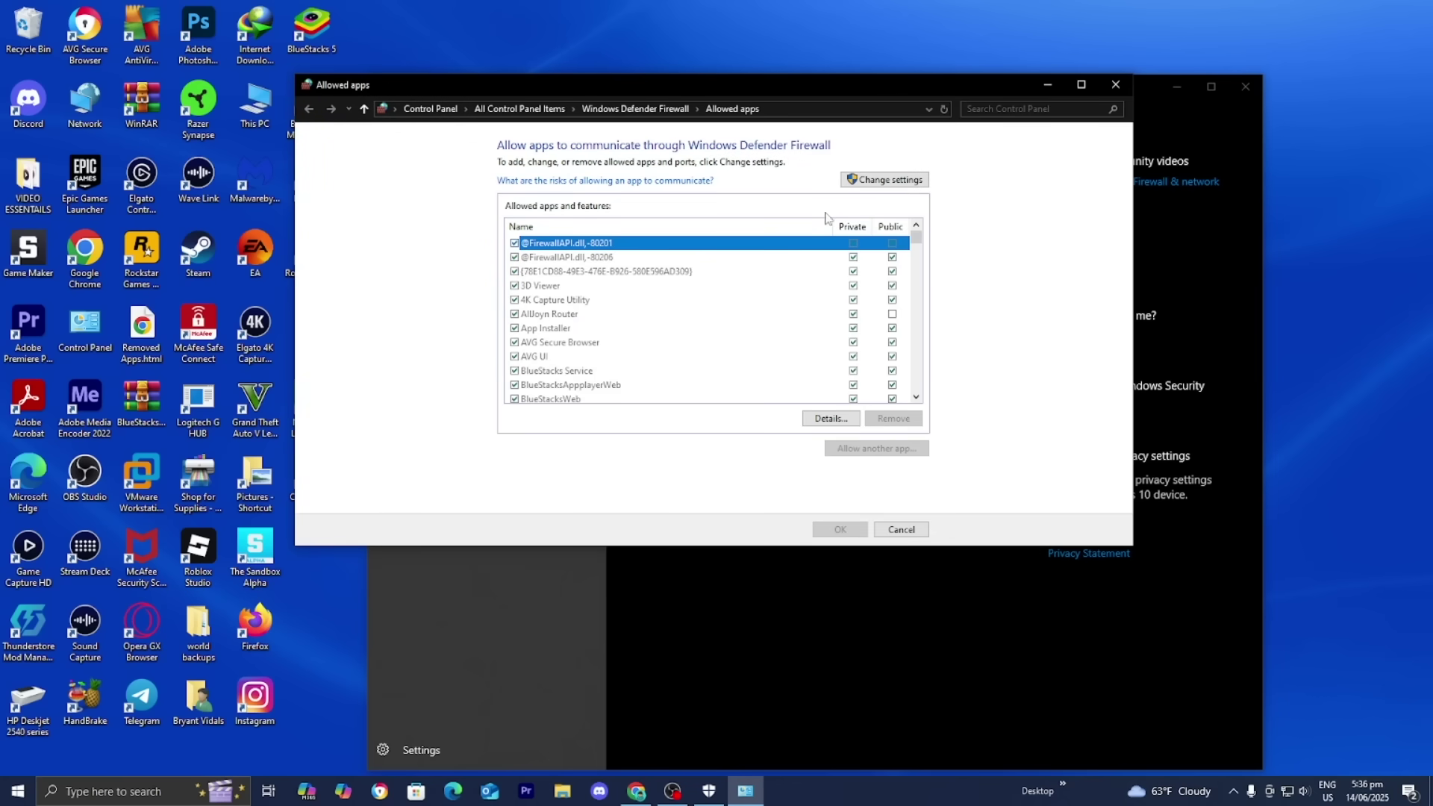
{"action": "left_click", "coordinate": [885, 180]}
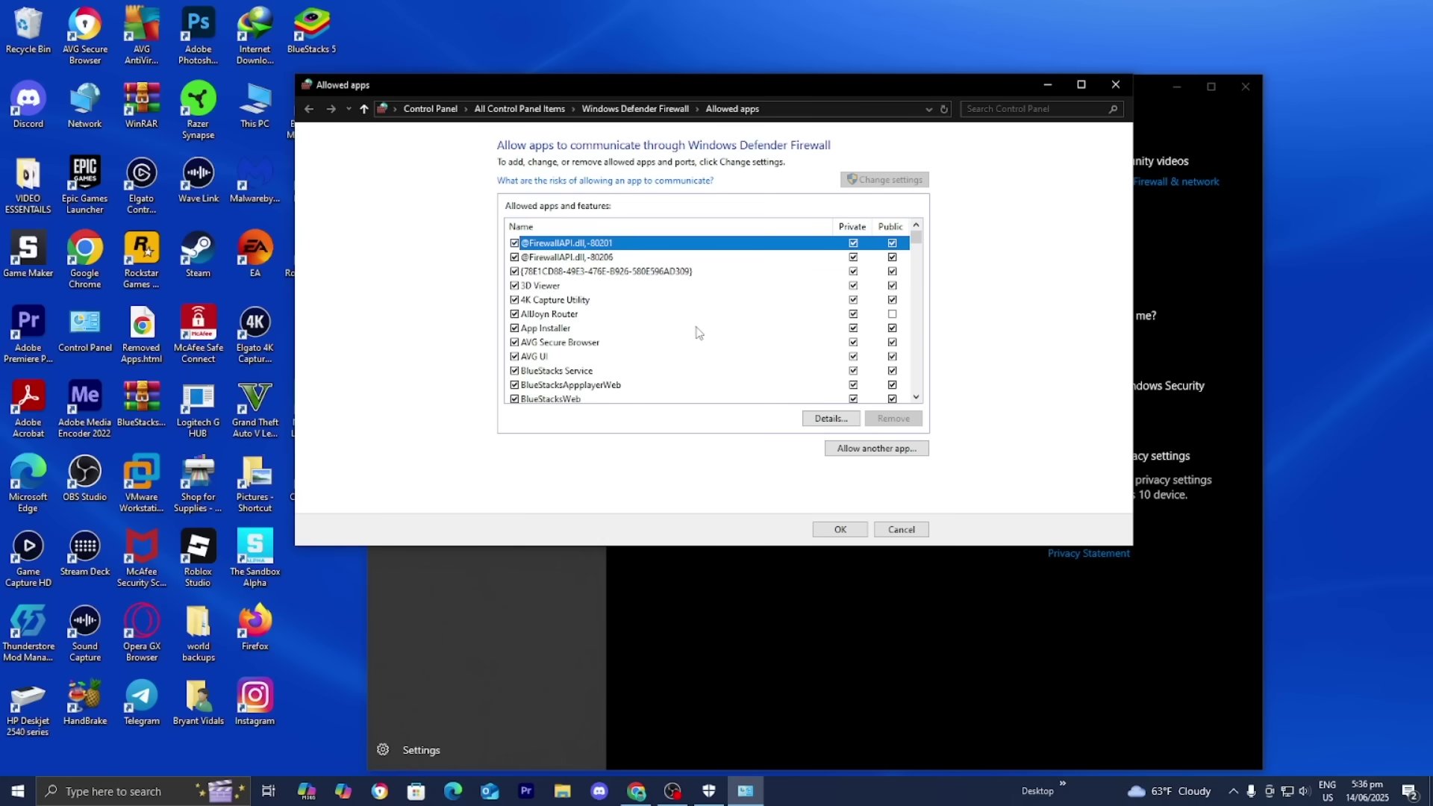
{"action": "scroll", "coordinate": [697, 332], "scroll_direction": "down", "scroll_amount": 12}
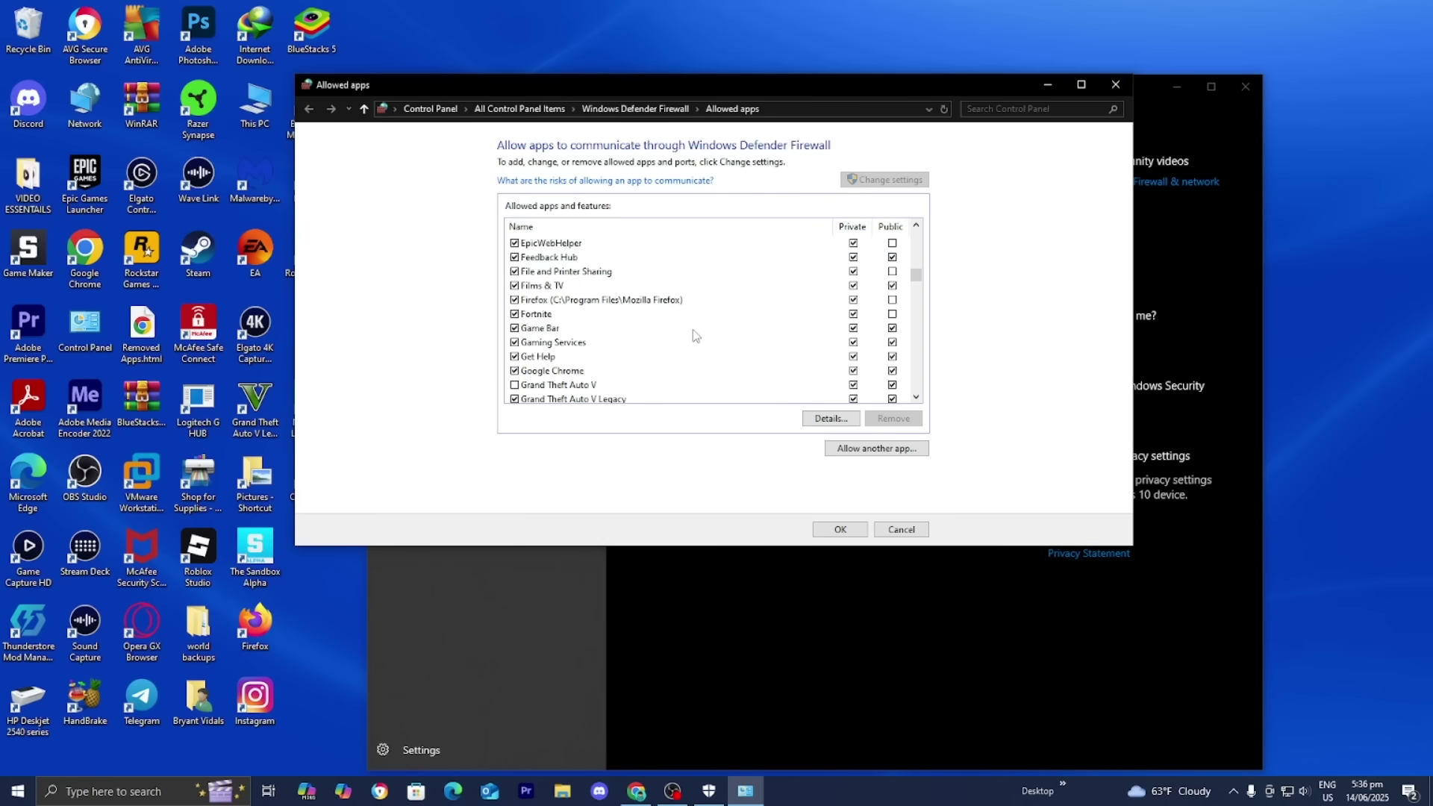
{"action": "scroll", "coordinate": [694, 335], "scroll_direction": "down", "scroll_amount": 6}
{"action": "scroll", "coordinate": [692, 340], "scroll_direction": "down", "scroll_amount": 3}
{"action": "scroll", "coordinate": [604, 369], "scroll_direction": "down", "scroll_amount": 2}
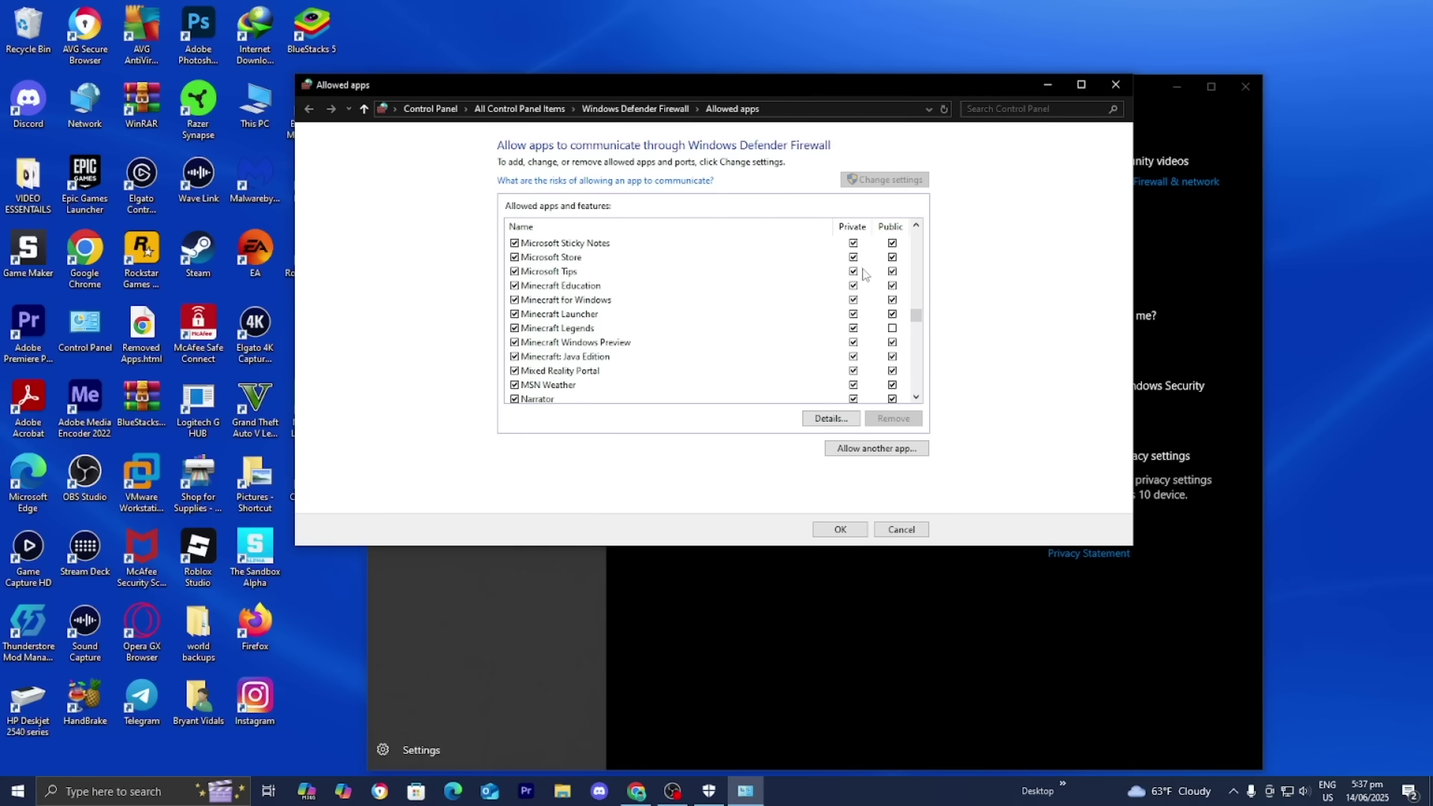
{"action": "scroll", "coordinate": [803, 323], "scroll_direction": "up", "scroll_amount": 1}
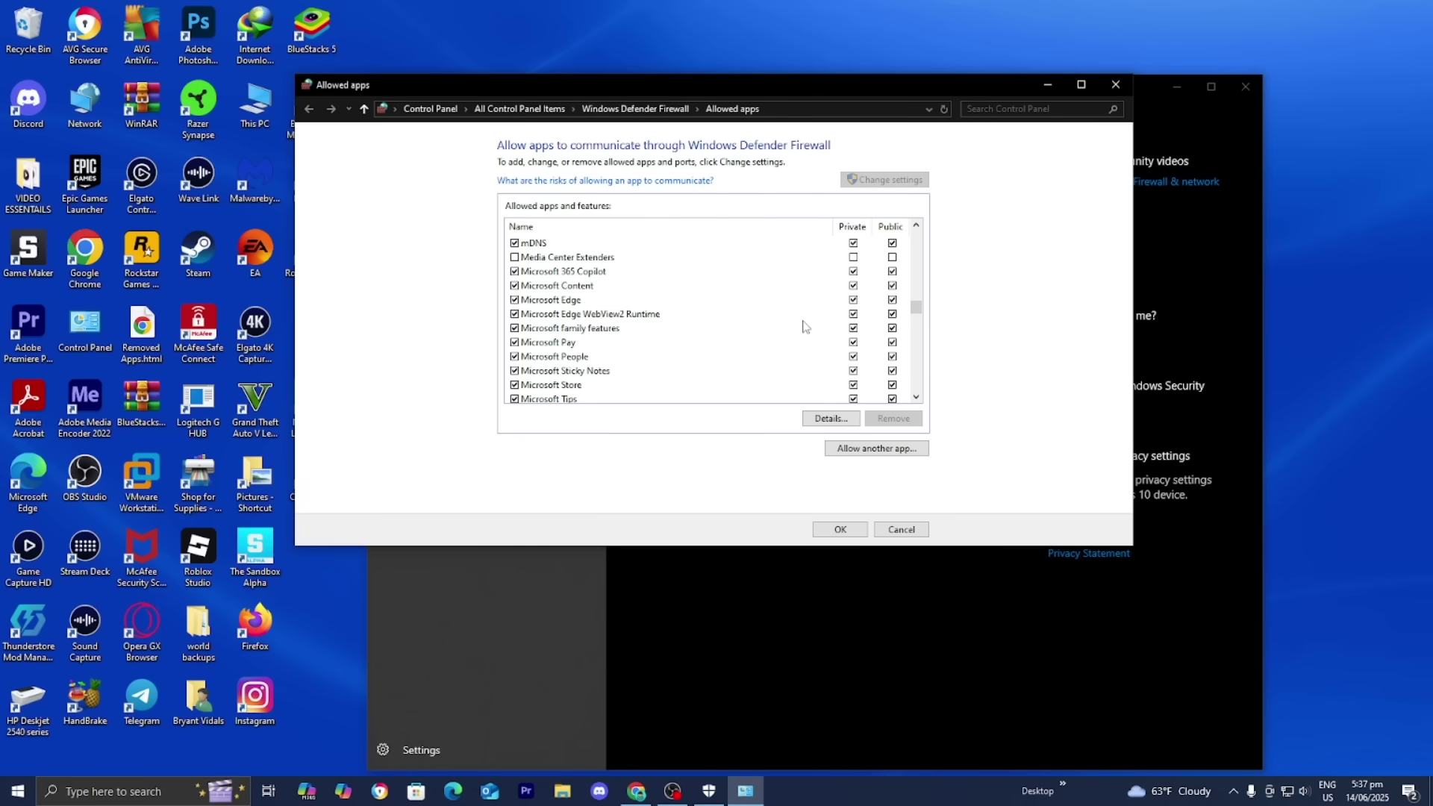
{"action": "scroll", "coordinate": [803, 326], "scroll_direction": "up", "scroll_amount": 8}
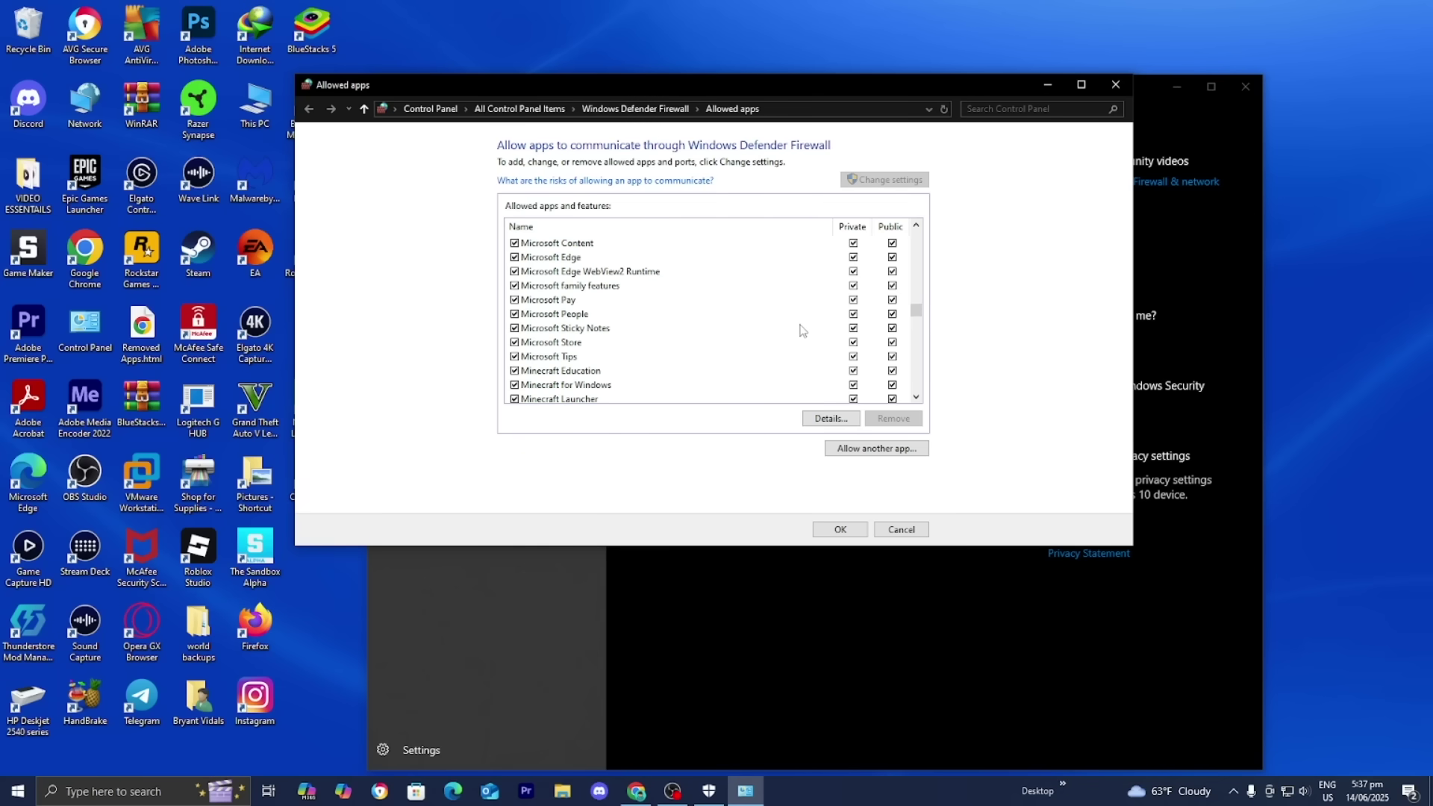
{"action": "scroll", "coordinate": [802, 330], "scroll_direction": "up", "scroll_amount": 1}
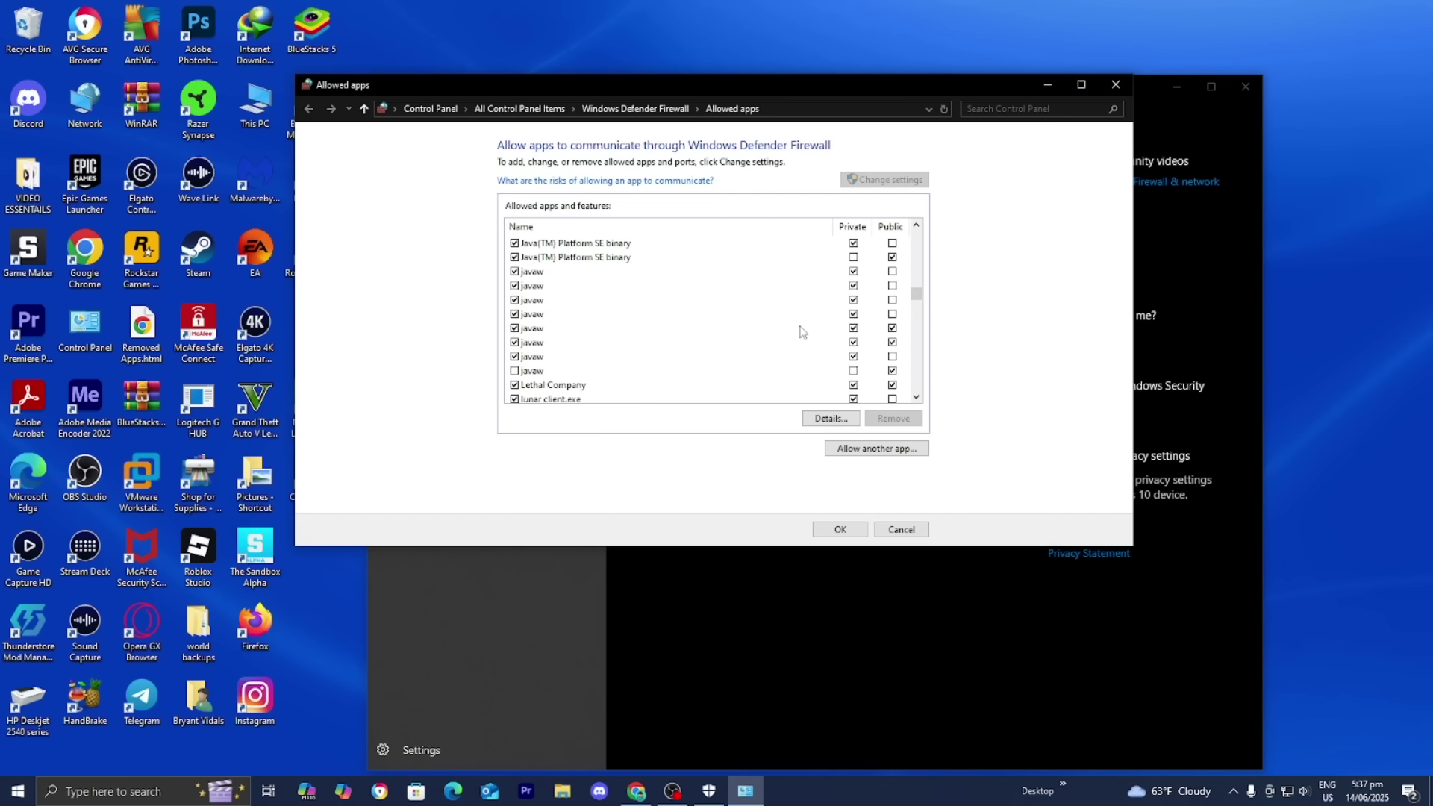
{"action": "scroll", "coordinate": [593, 321], "scroll_direction": "up", "scroll_amount": 2}
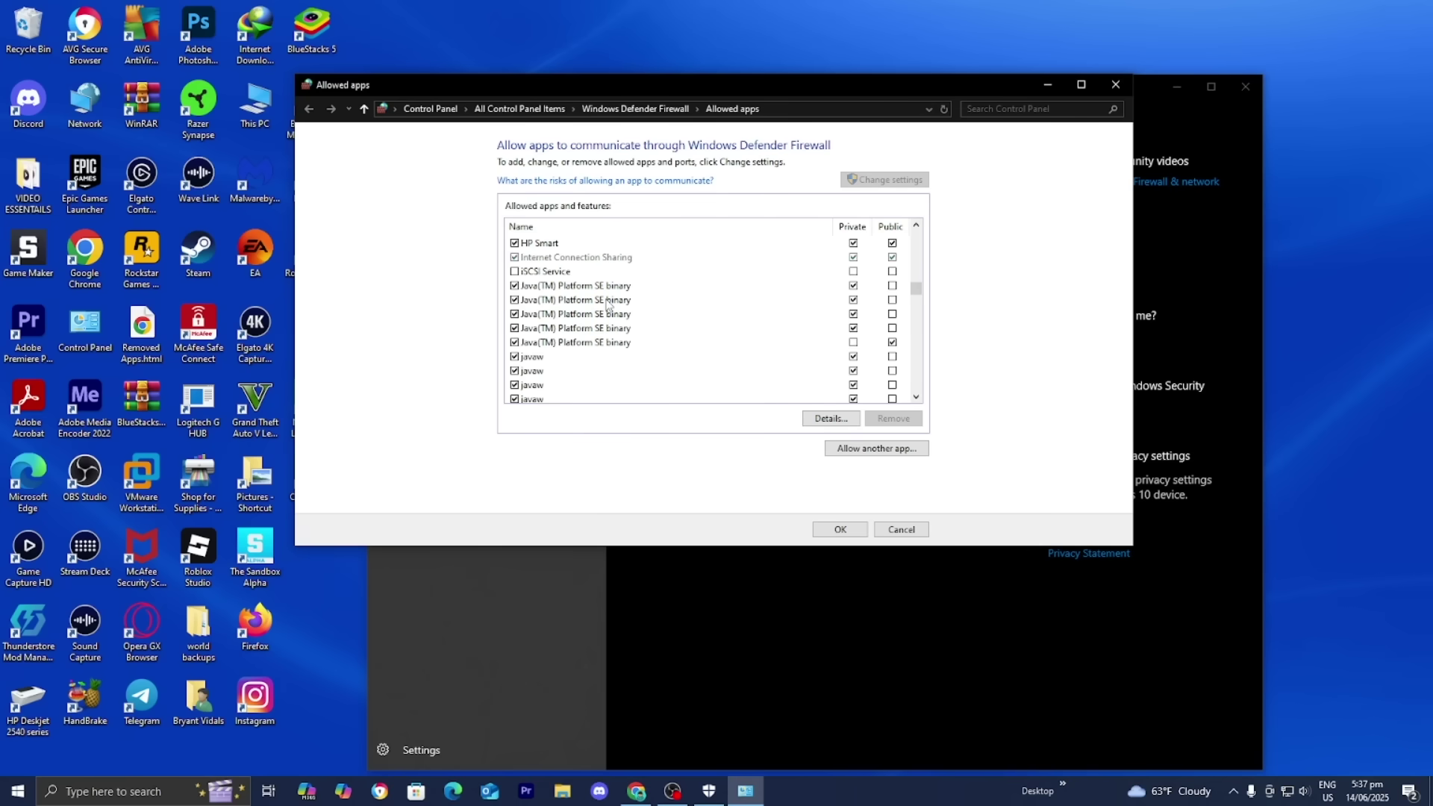
{"action": "left_click", "coordinate": [1115, 84]}
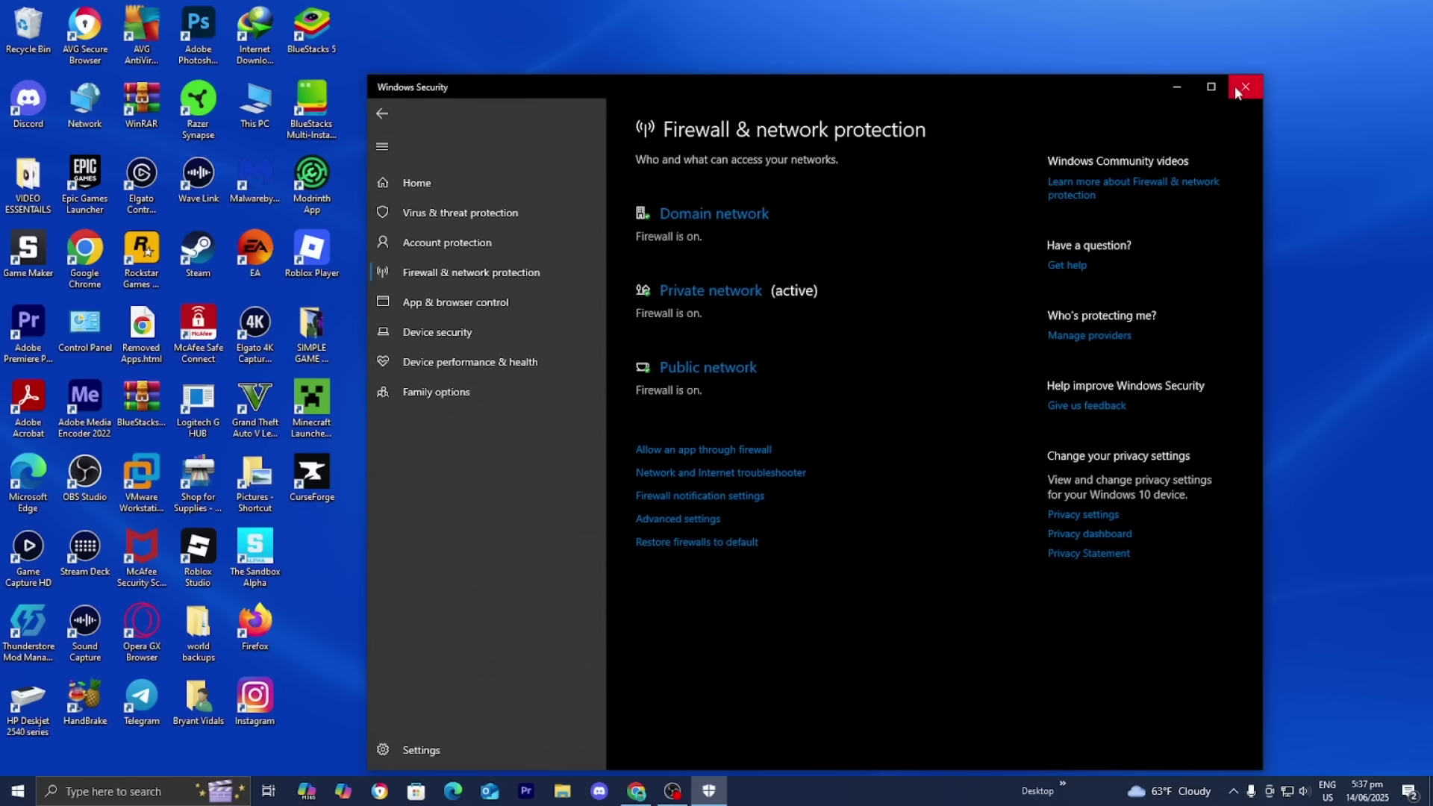
Close Windows Security and launch Command Prompt via a 'cmd' search.
{"action": "left_click", "coordinate": [1236, 92]}
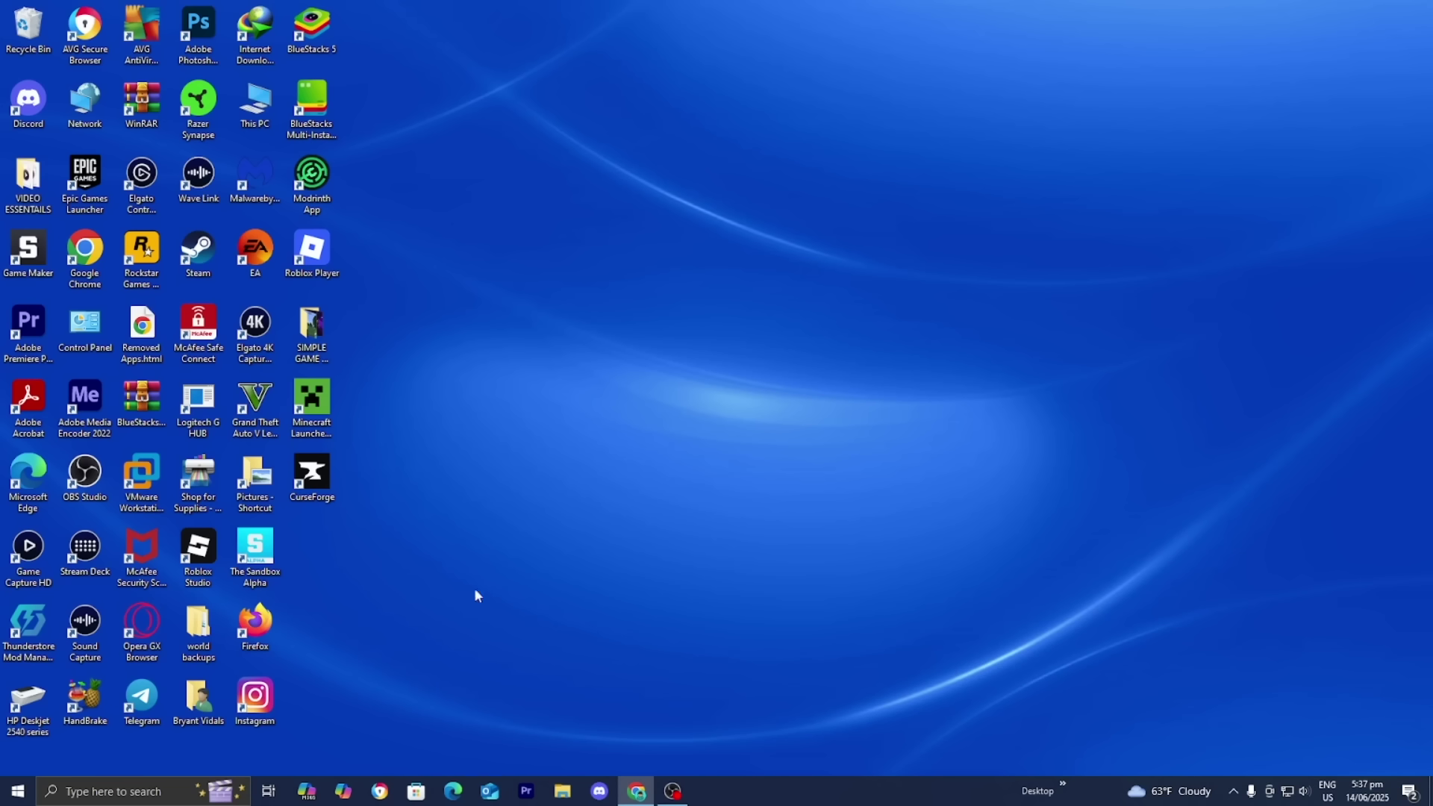
{"action": "left_click", "coordinate": [128, 795]}
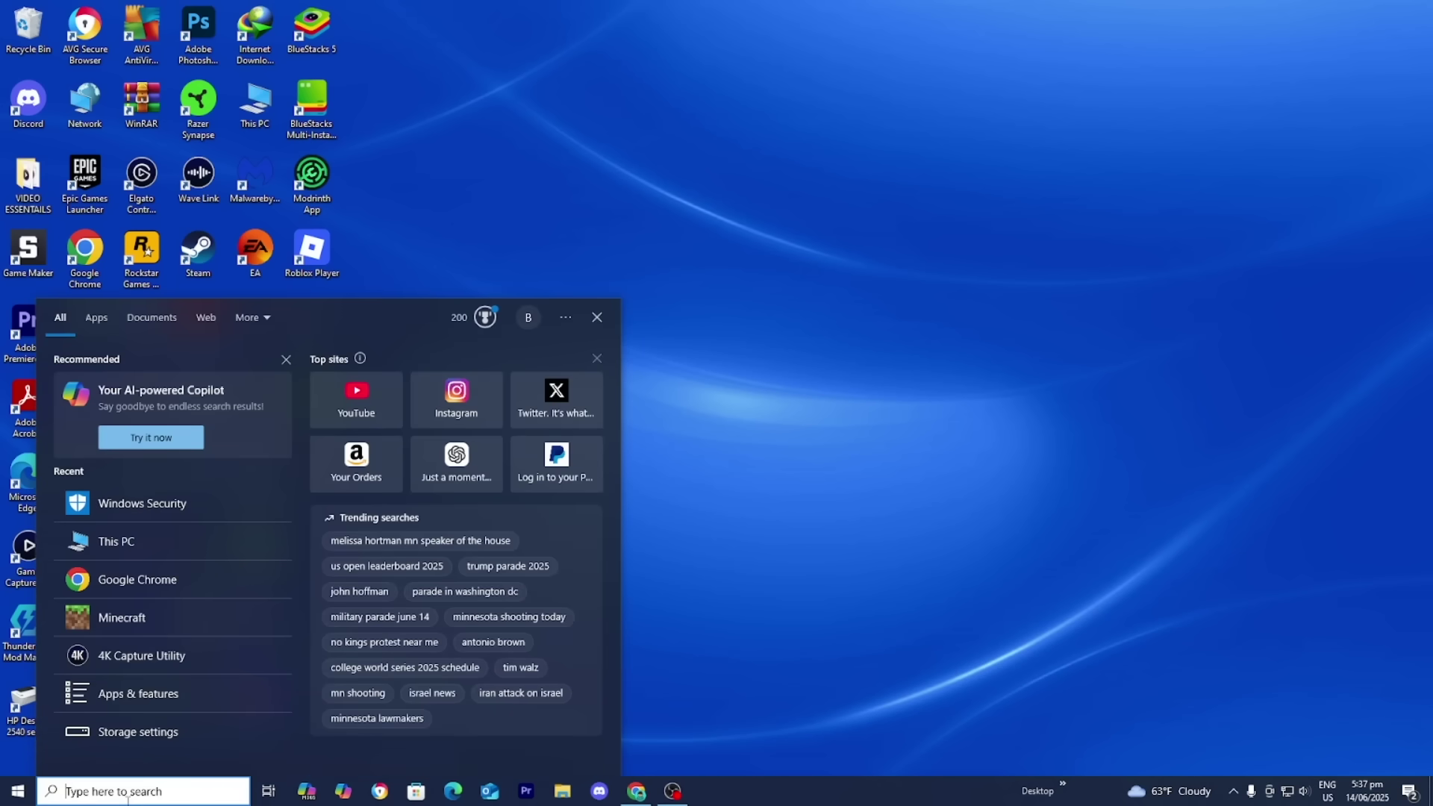
{"action": "type", "text": "cmd"}
{"action": "key", "text": "Return"}
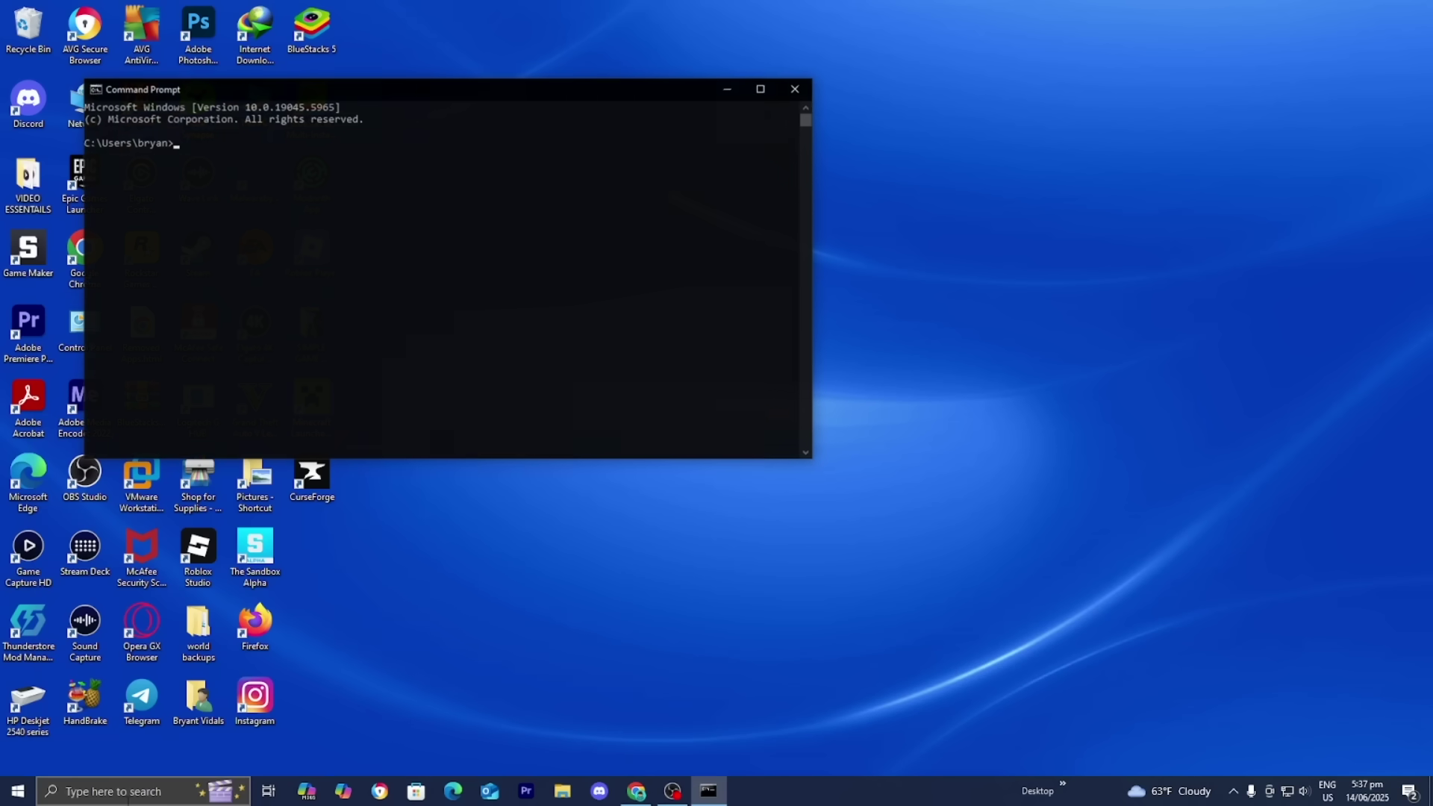
{"action": "left_click_drag", "start_coordinate": [342, 88], "coordinate": [651, 163]}
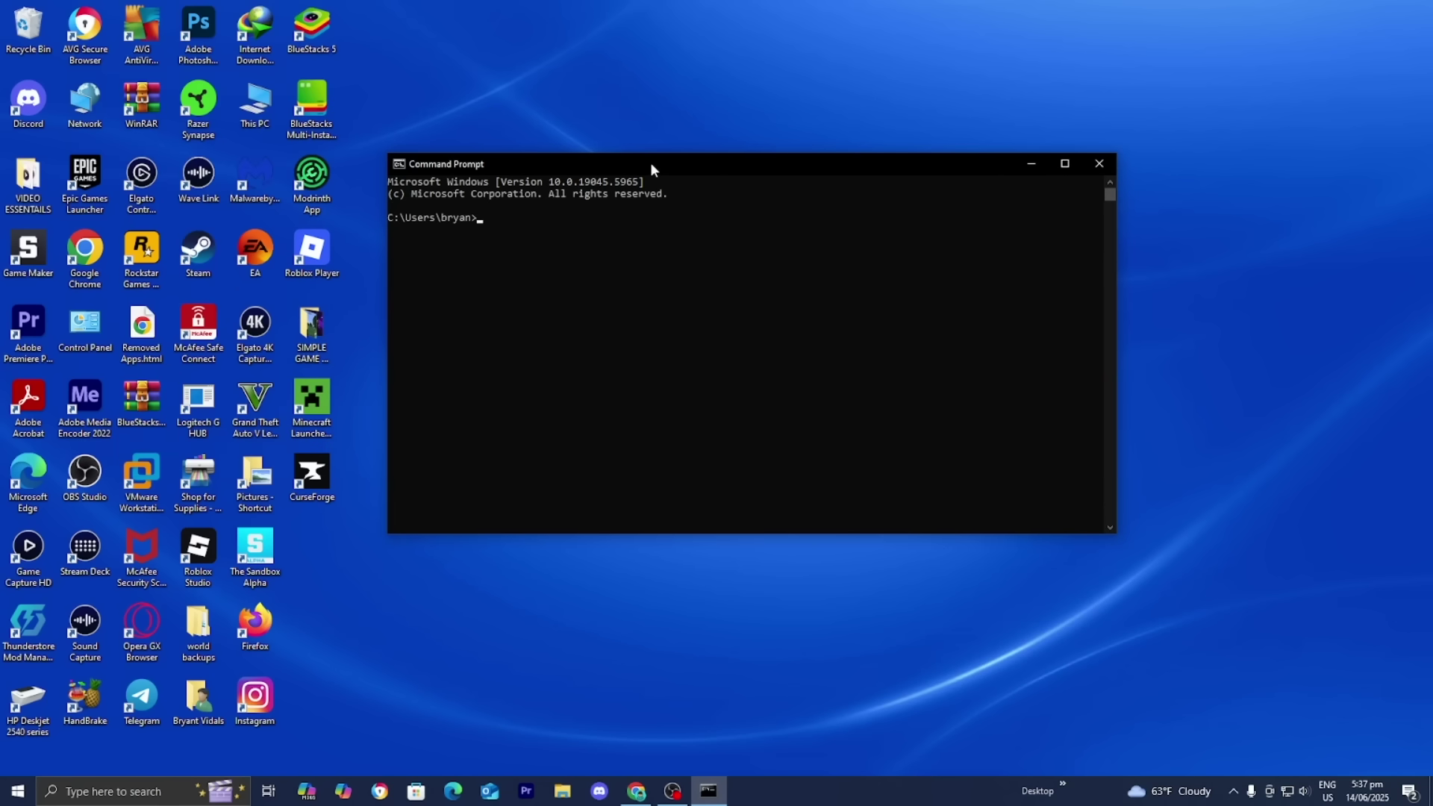
Run ipconfig /flushdns to clear the DNS resolver cache.
{"action": "type", "text": "ipconfid"}
{"action": "key", "text": "BackSpace"}
{"action": "key", "text": "BackSpace"}
{"action": "type", "text": "g /flushdns"}
{"action": "key", "text": "Return"}
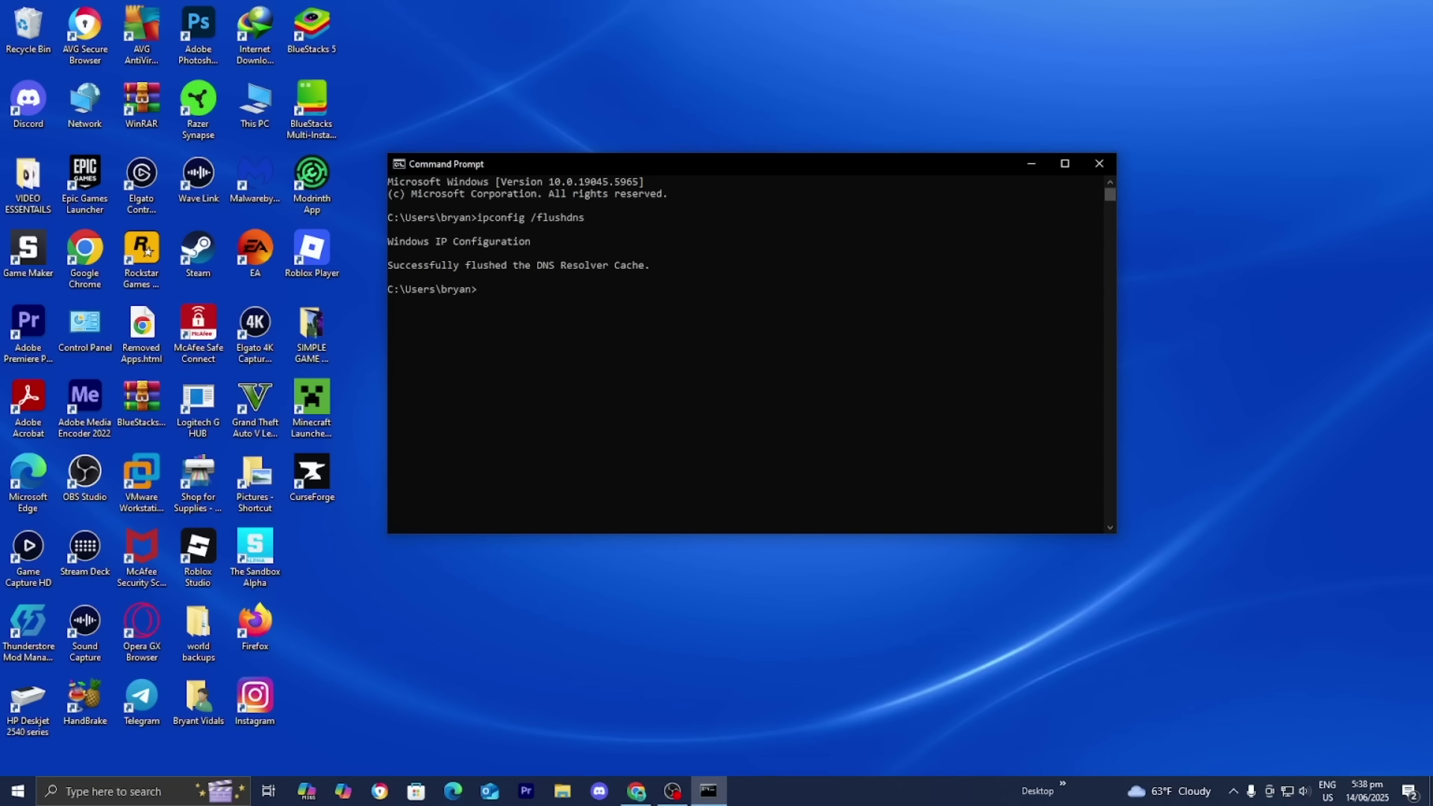
Close the Command Prompt window, returning to the desktop.
{"action": "left_click", "coordinate": [1093, 174]}
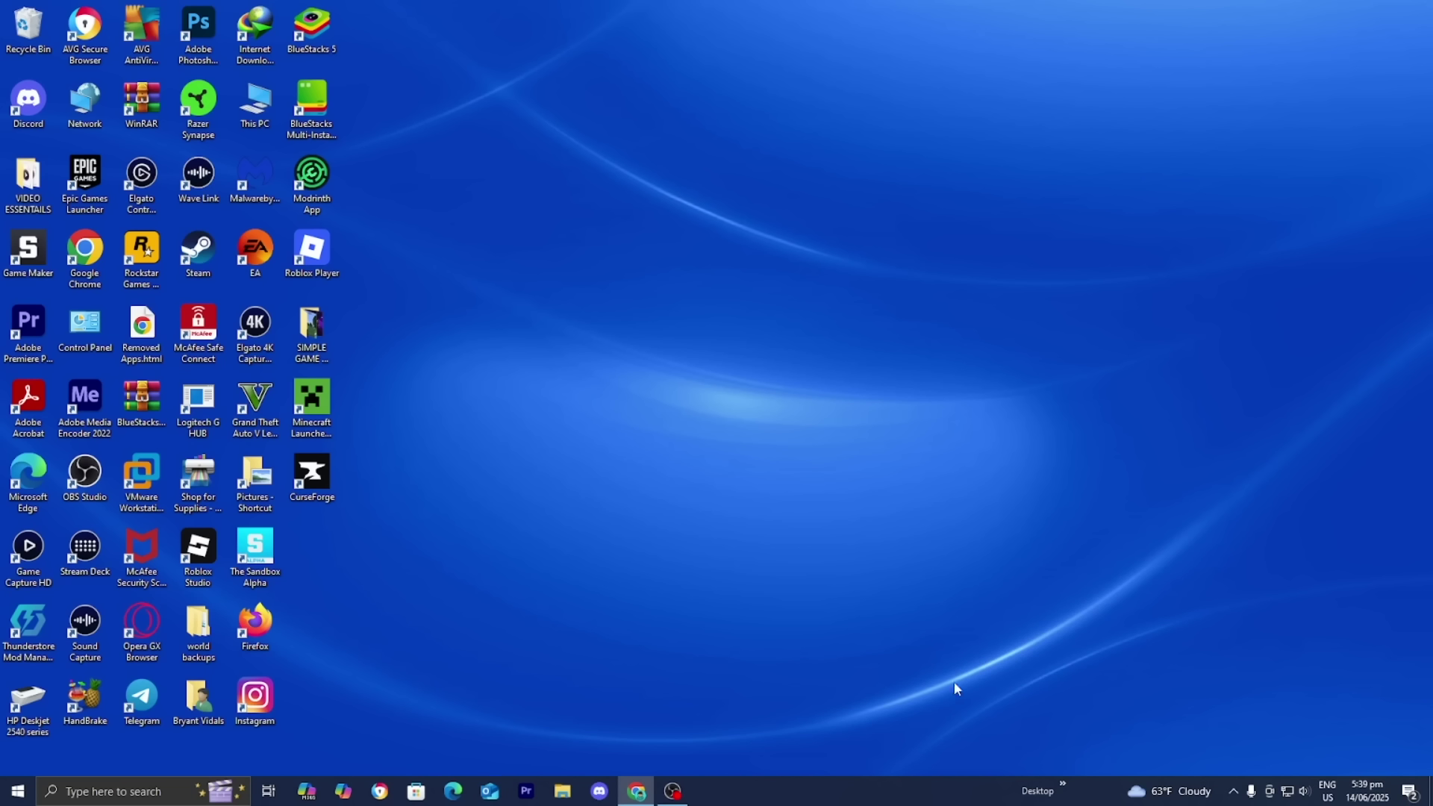
{"action": "left_click", "coordinate": [672, 791]}
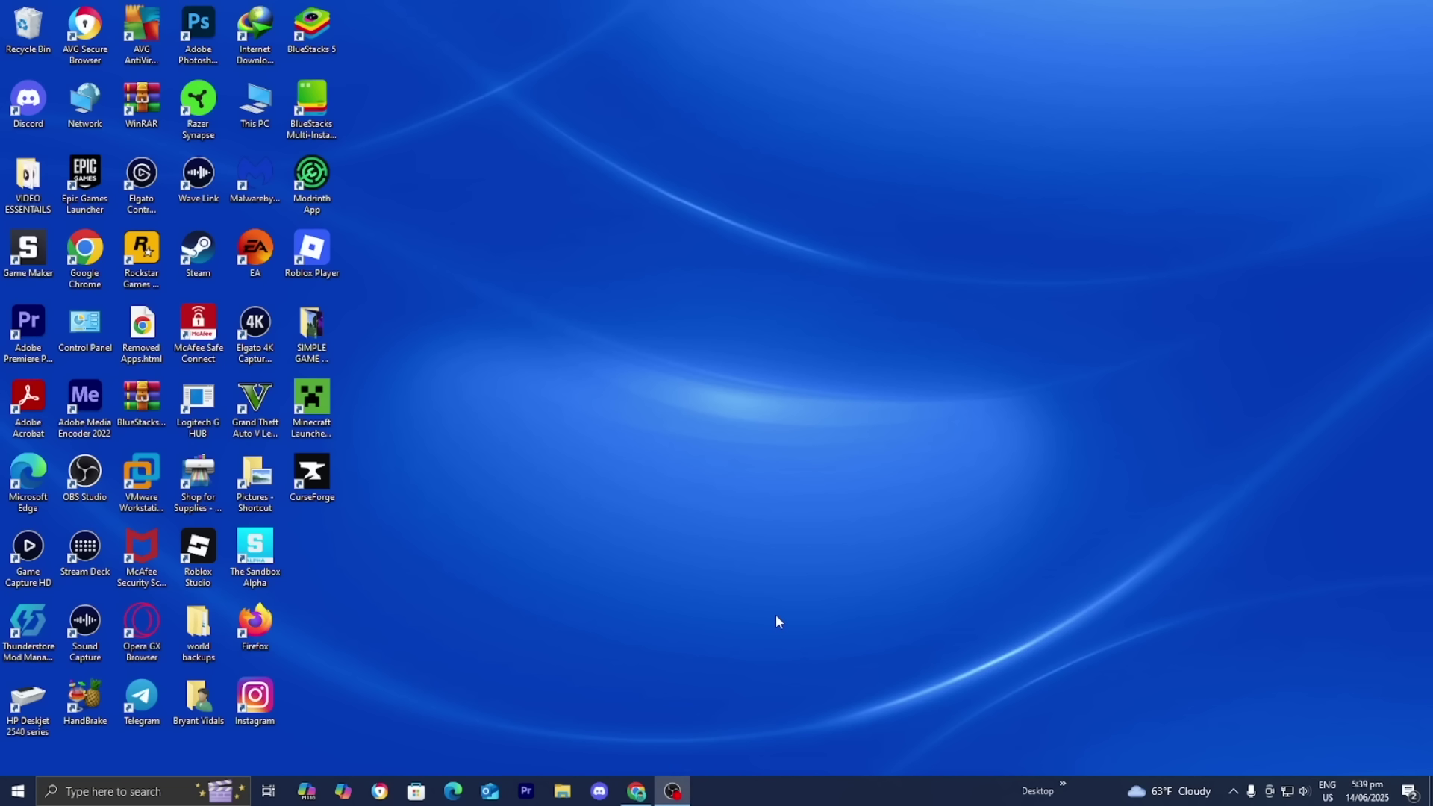